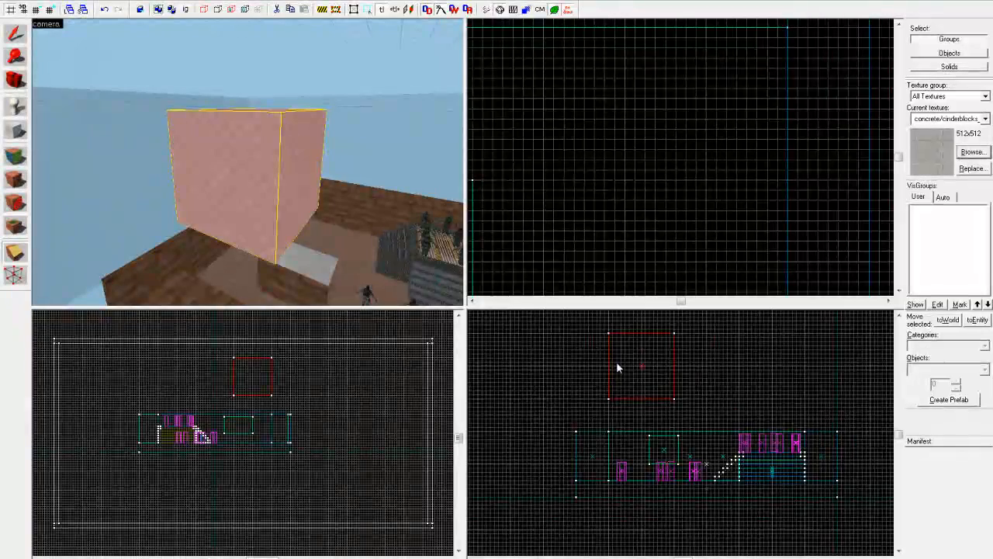
Clip the cinderblock cube horizontally through its middle in the side view, keeping only the lower half
drag(603, 363, 678, 366)
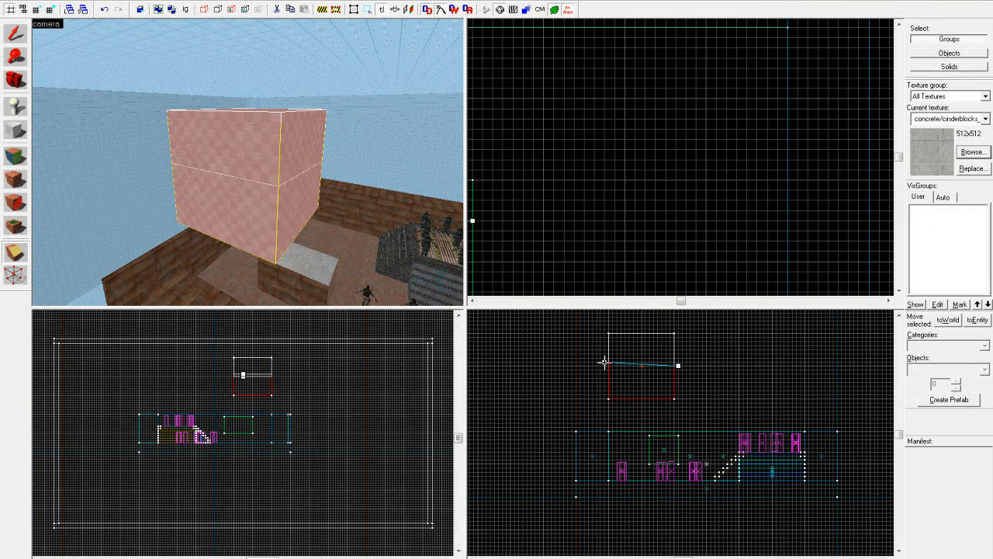
drag(604, 362, 604, 365)
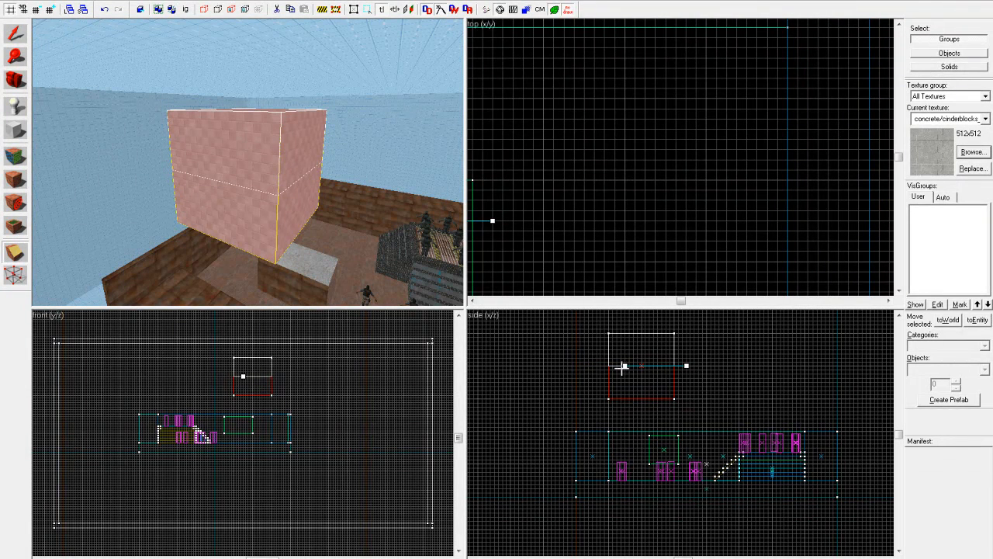
mouse_move(569, 369)
mouse_down()
mouse_move(605, 365)
mouse_move(656, 393)
mouse_move(566, 399)
mouse_move(623, 355)
mouse_move(578, 374)
mouse_up()
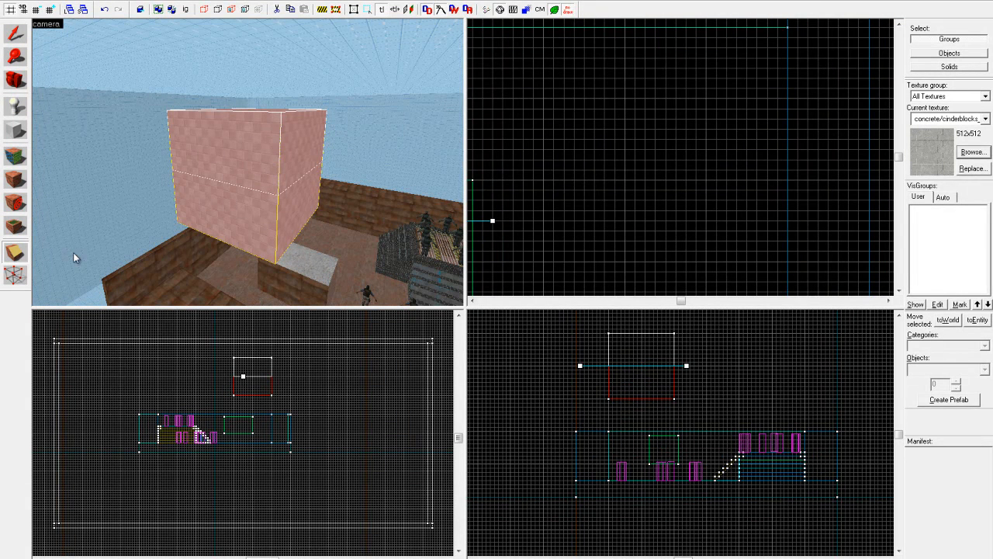
click(16, 252)
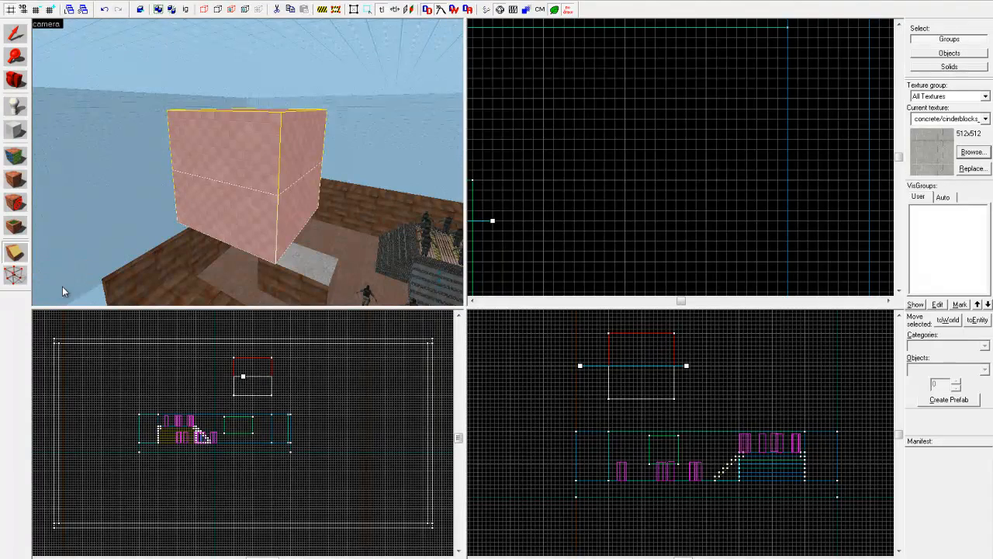
key(Return)
click(14, 34)
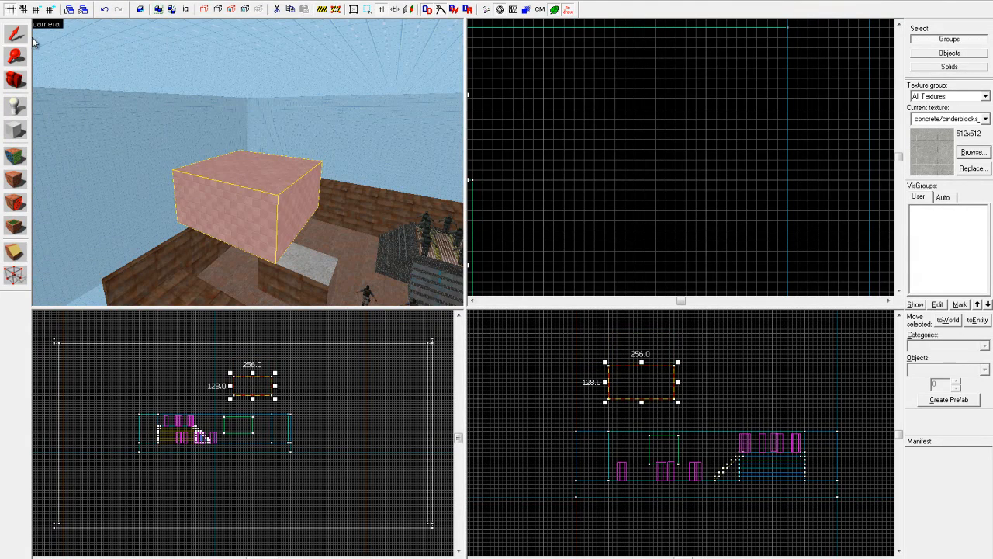
Deselect and inspect the clipped block in the 3D view, then undo the clip
key(Escape)
key(z)
key(w)
key(d)
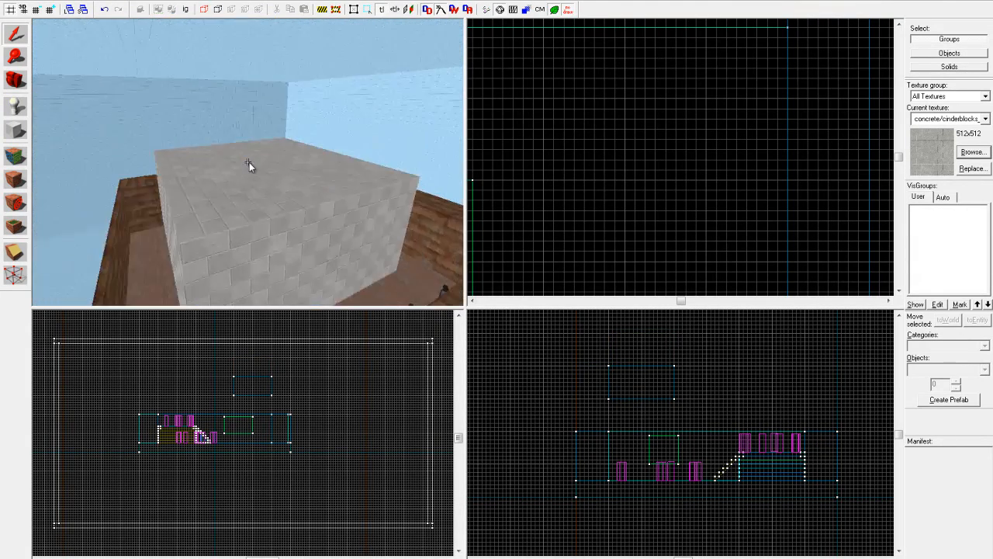
key(s)
key(z)
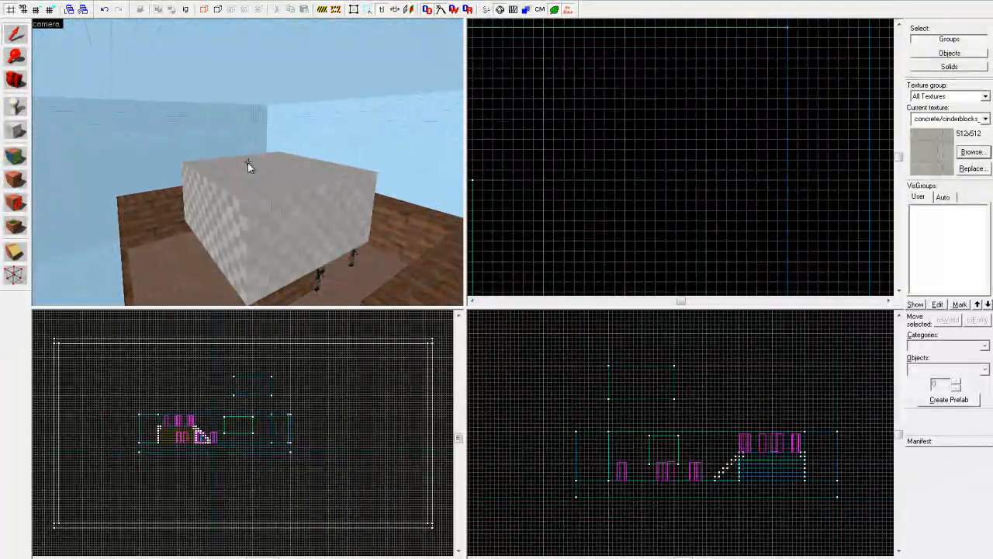
key(ctrl+z)
Clip the cube horizontally through its middle in the side view, keeping both halves as separate blocks
click(248, 163)
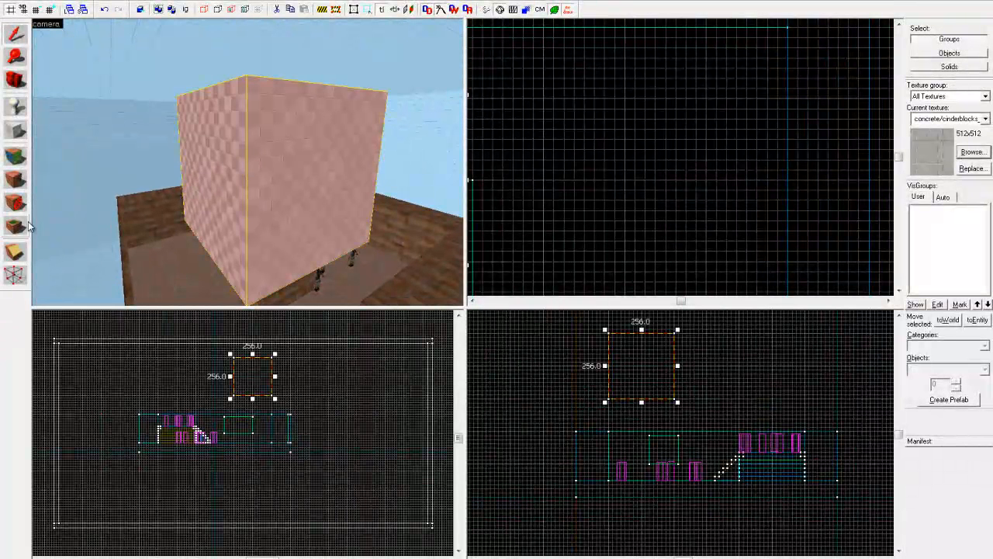
click(14, 252)
drag(592, 366, 706, 366)
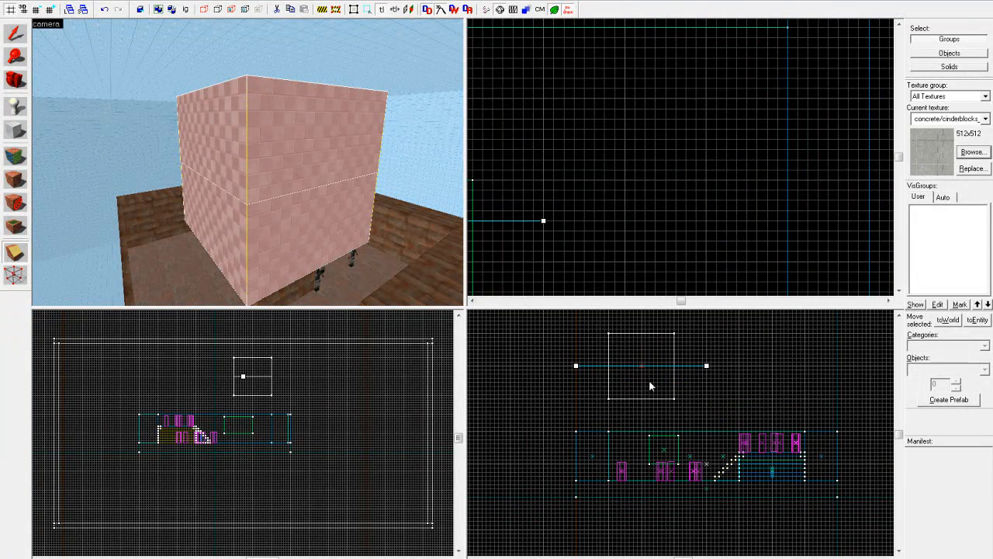
click(13, 255)
key(Return)
key(shift+s)
Select only the lower half of the split cube and shift it sideways by its own 256-unit width in the side view
click(242, 144)
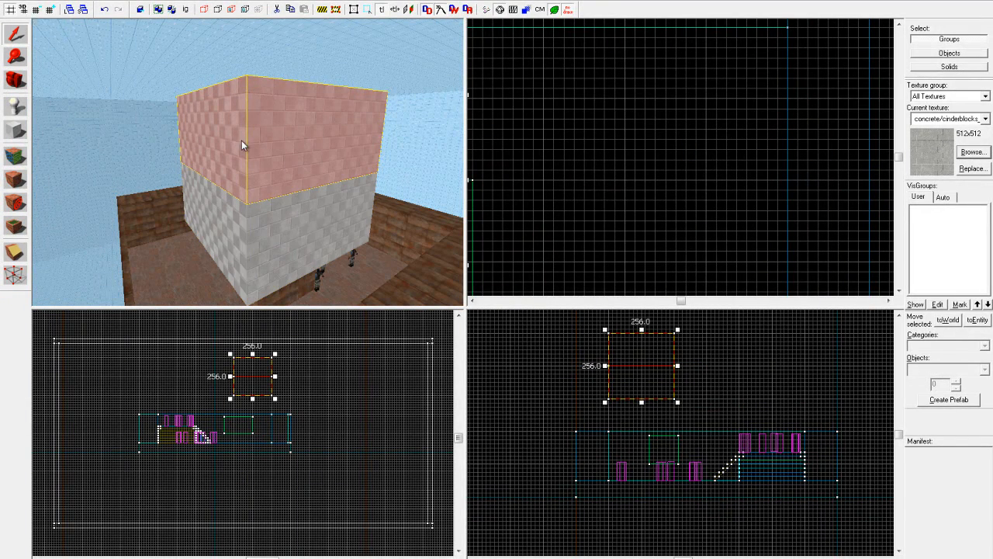
click(266, 220)
click(265, 177)
click(265, 206)
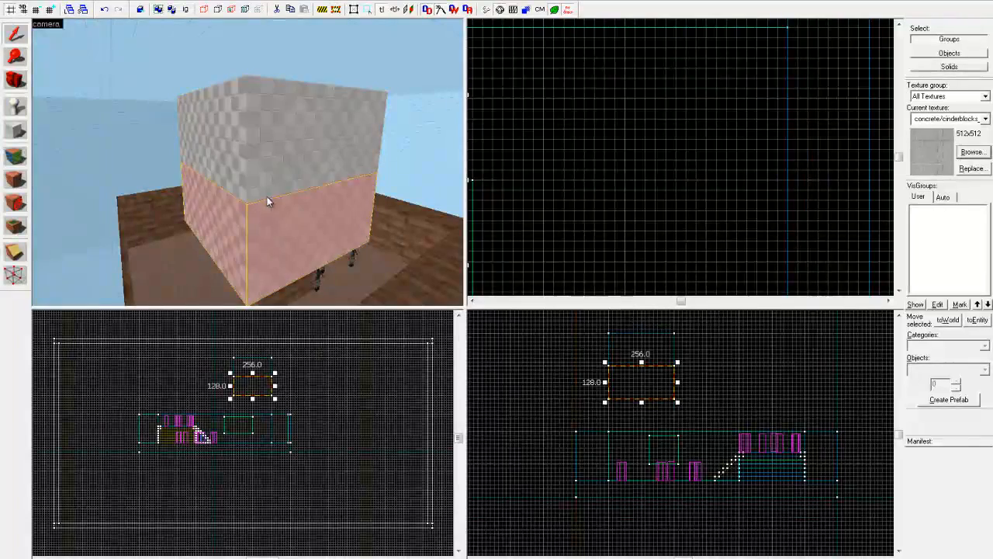
drag(638, 382, 572, 386)
key(Escape)
Clip the upper block diagonally between opposite corners in the side view, keeping the lower part as a wedge
key(z)
key(w)
key(s)
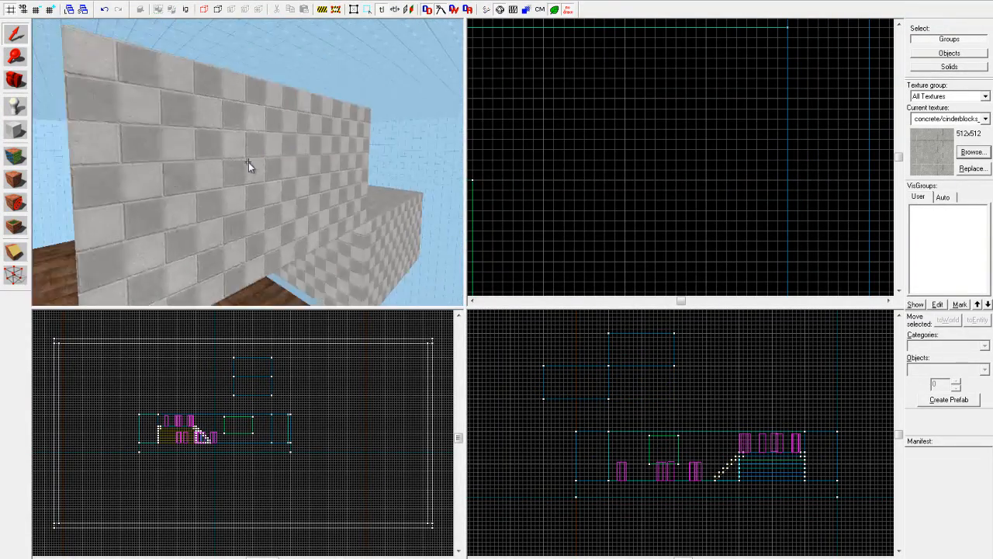
key(w)
key(z)
click(193, 180)
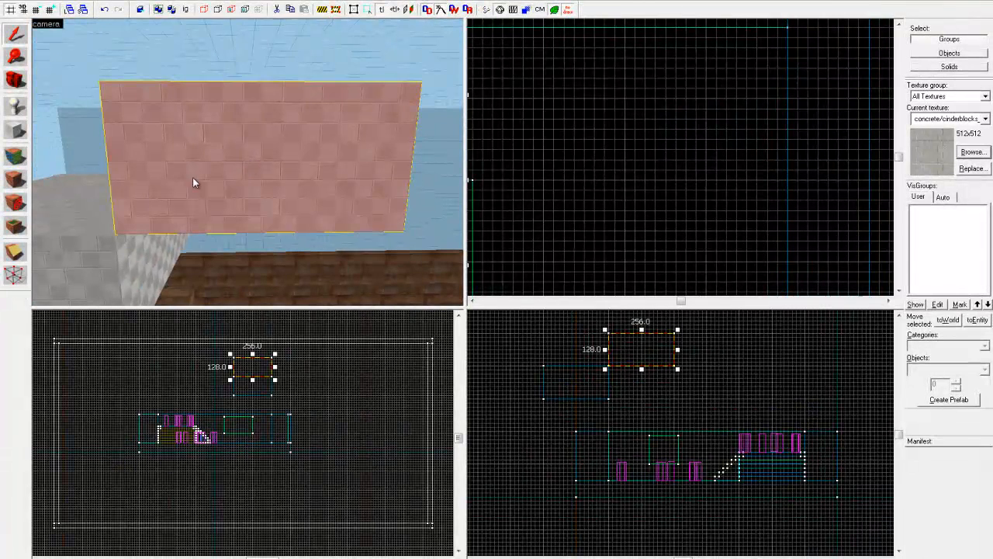
click(15, 252)
drag(606, 332, 674, 368)
click(19, 255)
key(Return)
key(shift+s)
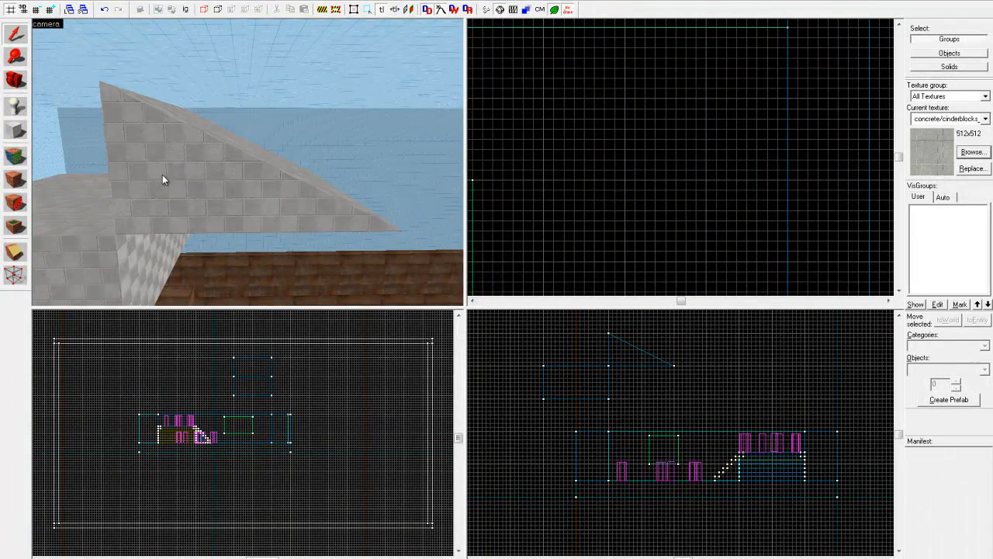
Move the rectangular block up so that it sits flush against the wedge's tall vertical side
click(248, 162)
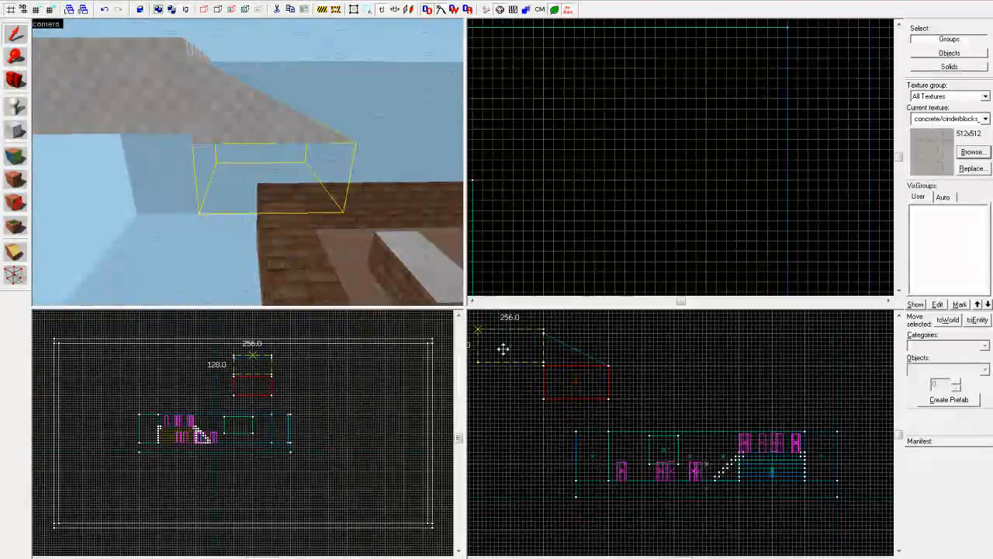
key(Return)
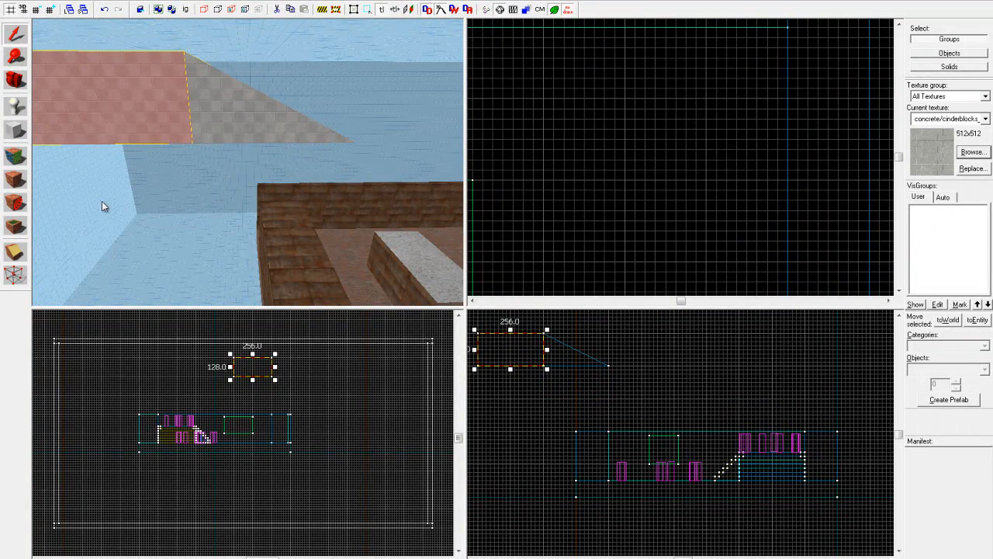
Raise the wedge's peak vertices with the Vertex tool to make the wedge 160 units high
click(230, 109)
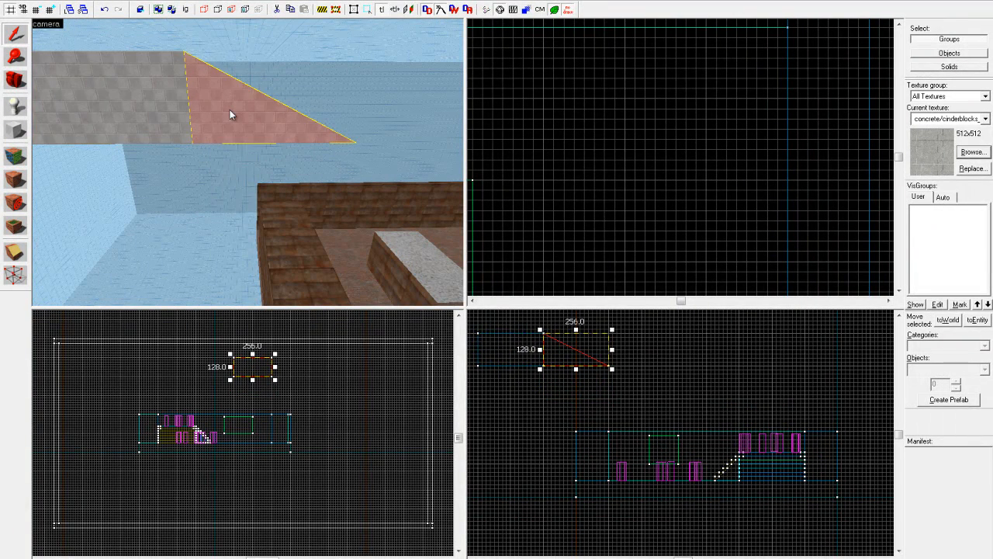
key(shift+v)
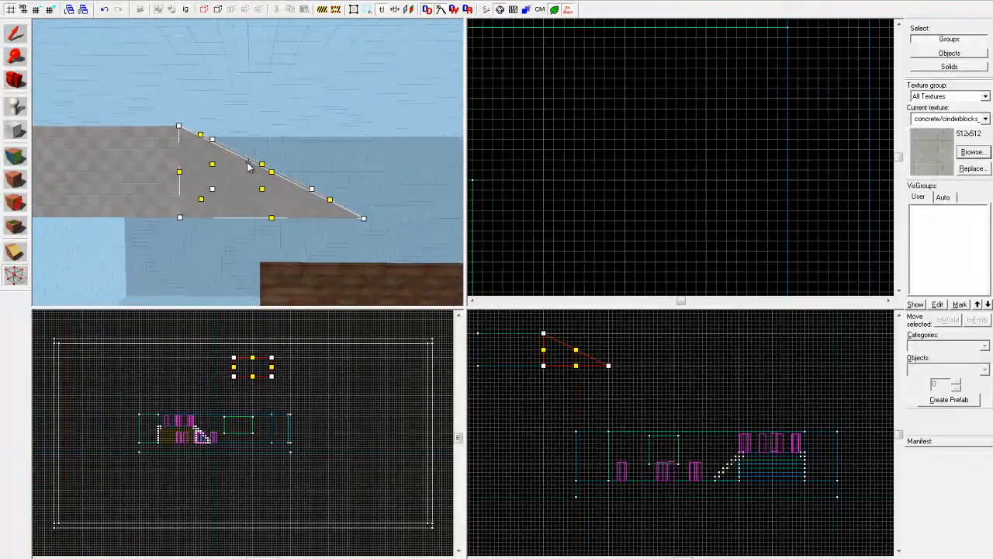
key(w)
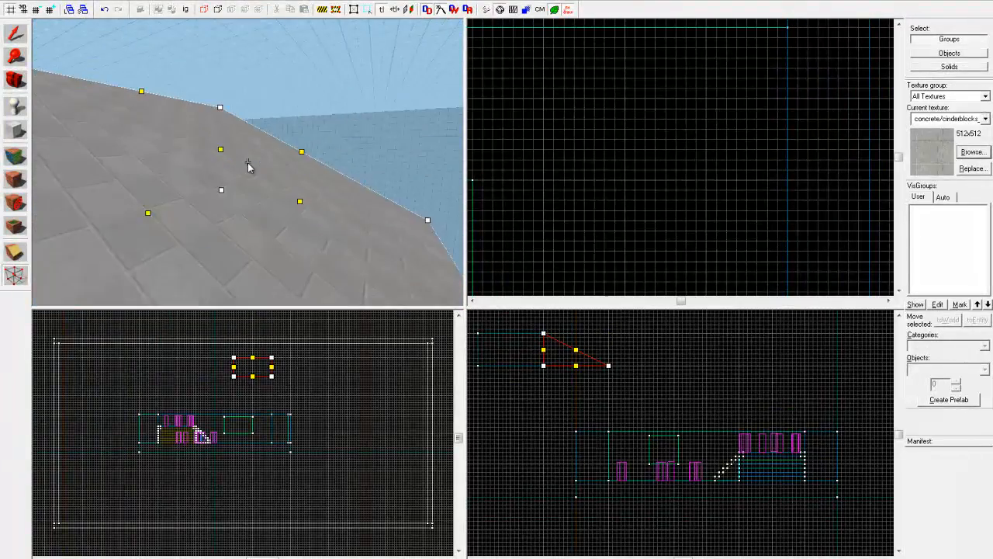
key(w)
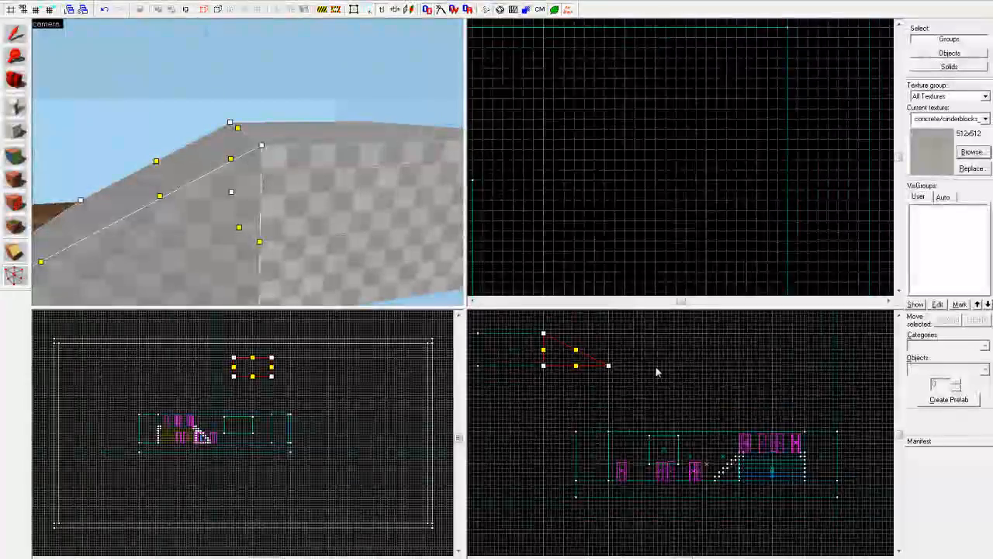
scroll(607, 366, up, 3)
scroll(571, 456, up, 5)
scroll(588, 426, down, 7)
scroll(568, 361, up, 3)
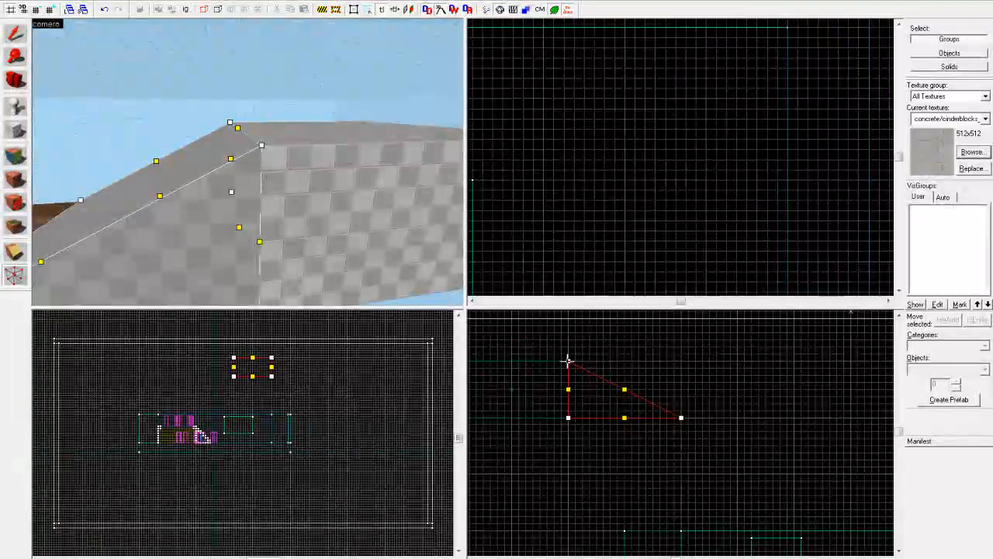
drag(568, 361, 568, 346)
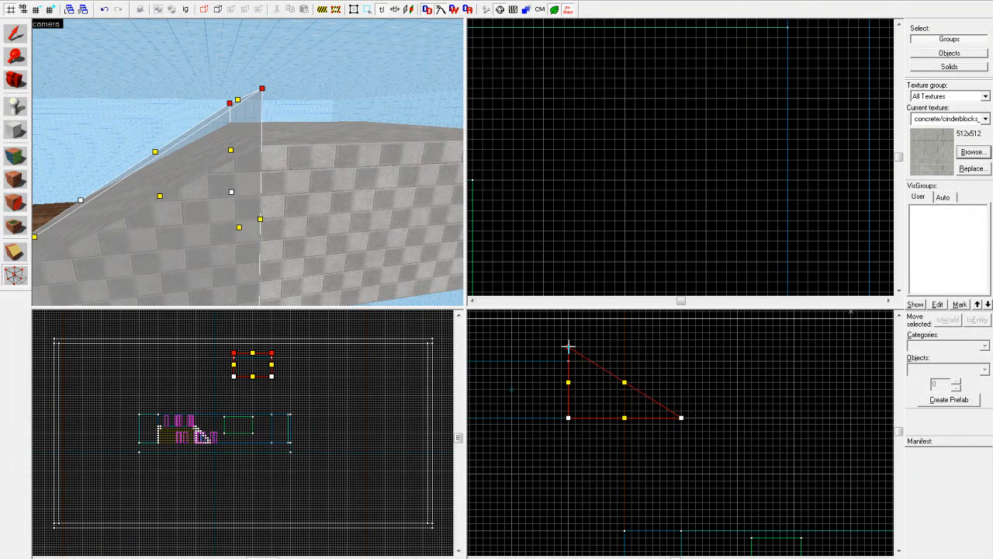
click(14, 34)
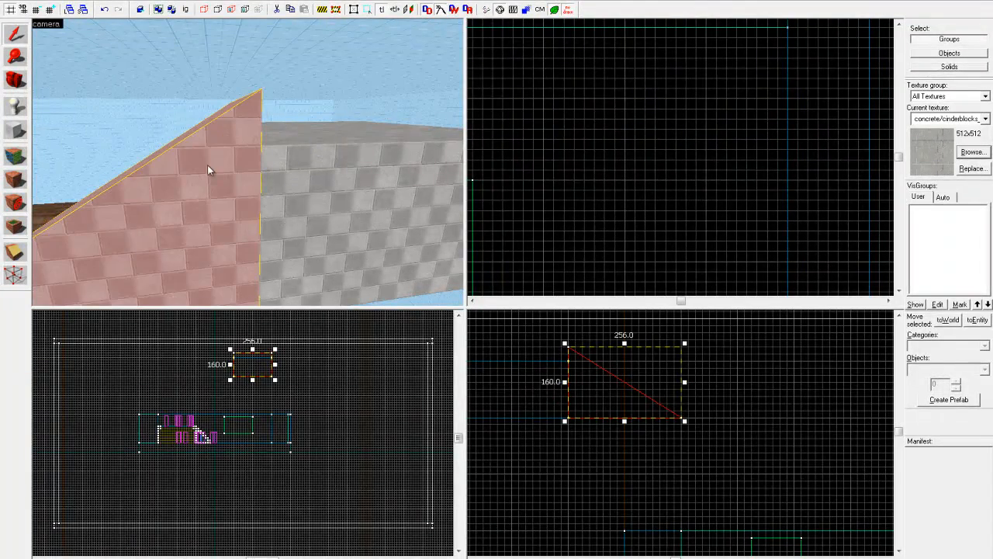
Reshape the rectangular block with the Vertex tool, raising its adjoining top edge to the wedge's peak and lowering its outer top edge close to the base
key(z)
key(a)
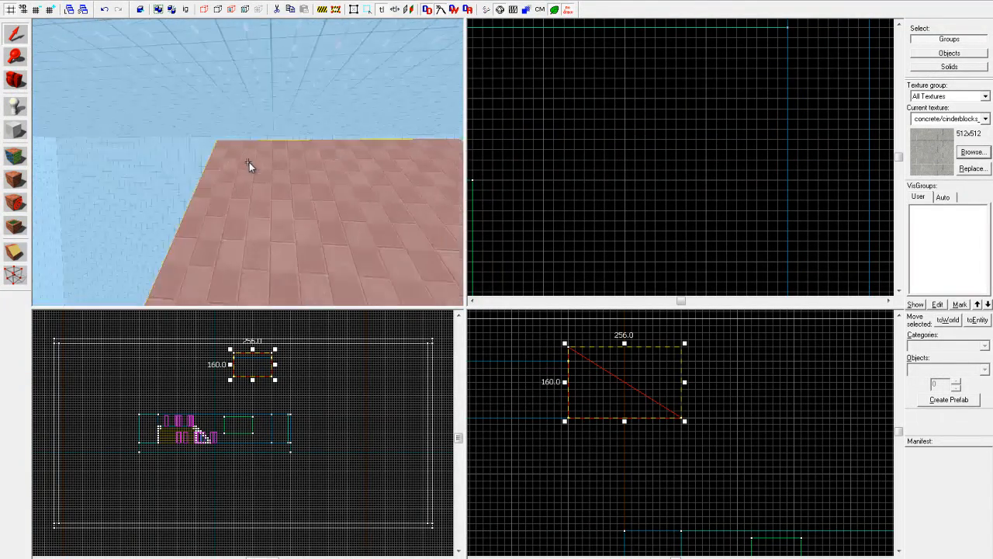
key(w)
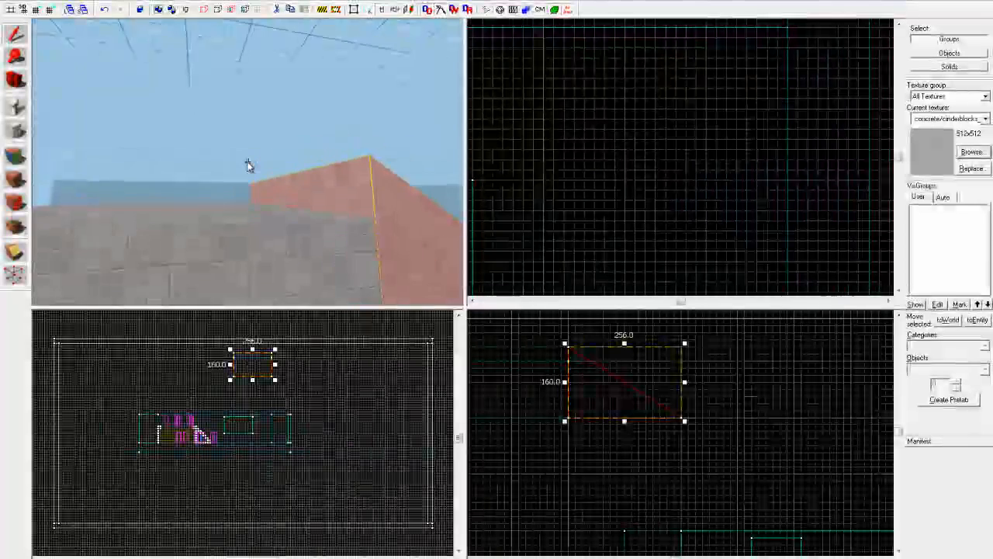
key(s)
click(247, 162)
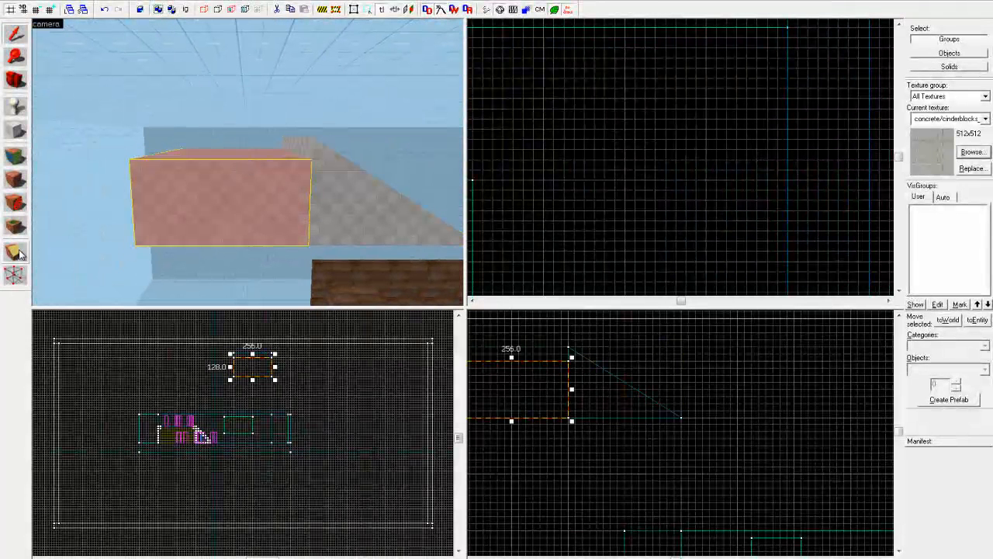
click(17, 277)
key(Left)
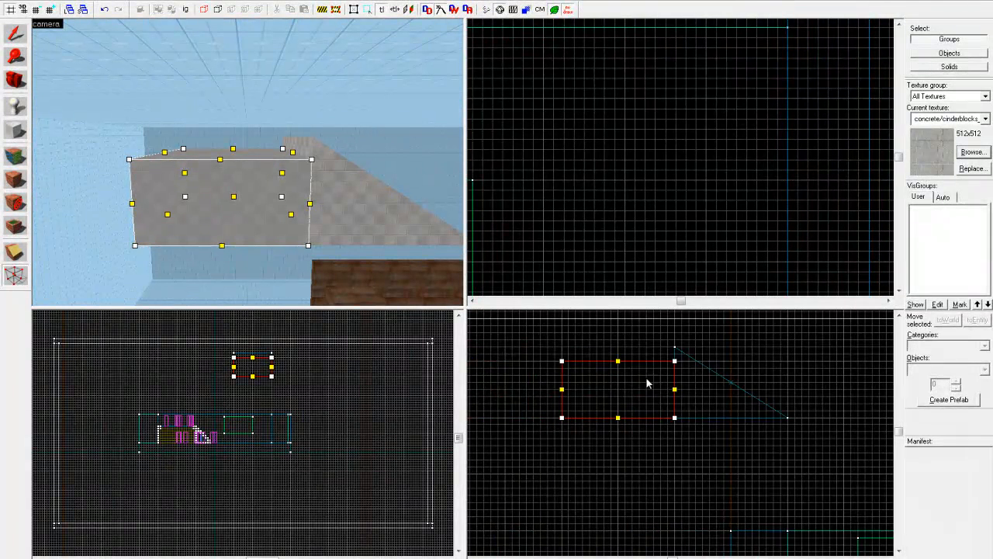
drag(673, 358, 674, 346)
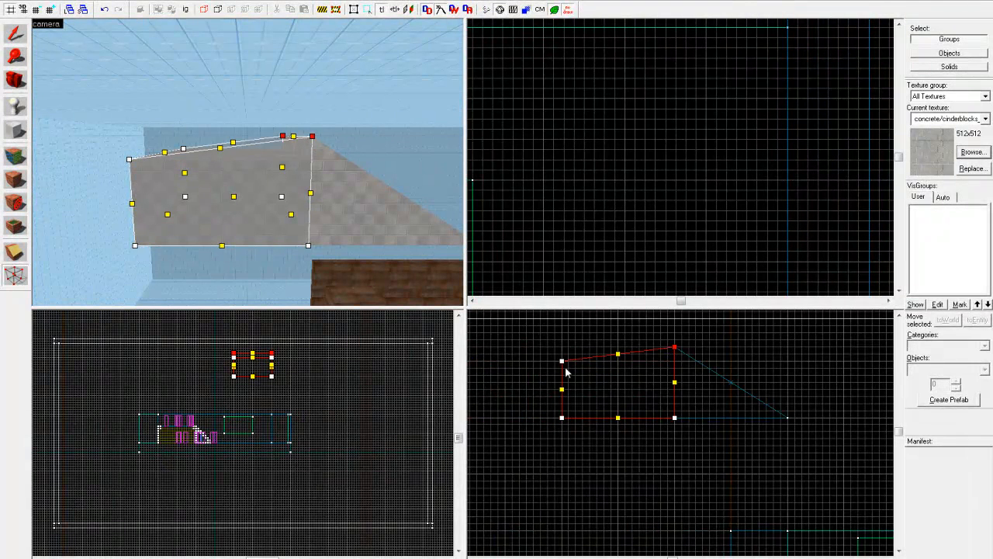
drag(561, 360, 562, 404)
click(17, 38)
key(Escape)
Lower the rectangular block's outer top edge onto its base corners with the Vertex tool, merge the overlapping vertices and leave vertex editing
key(z)
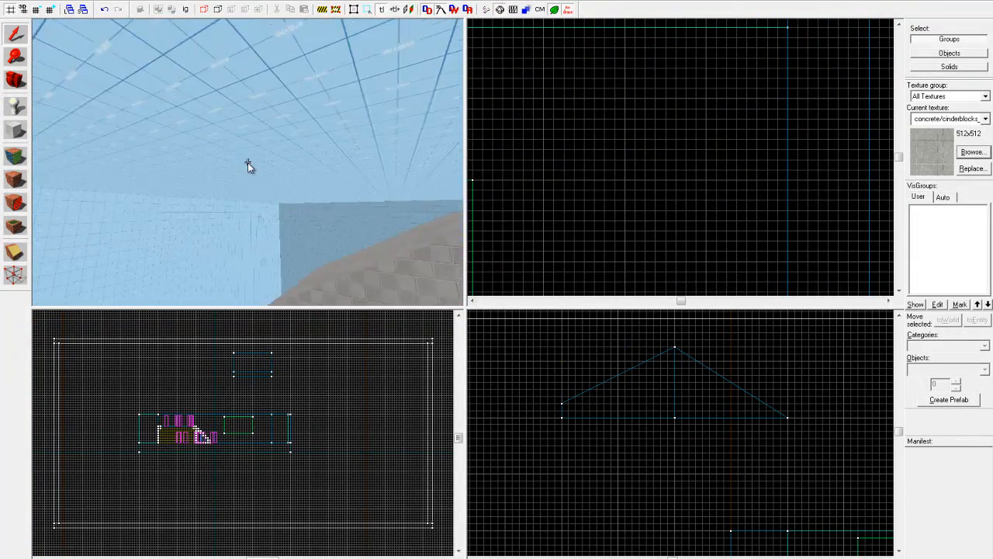
key(a)
key(w)
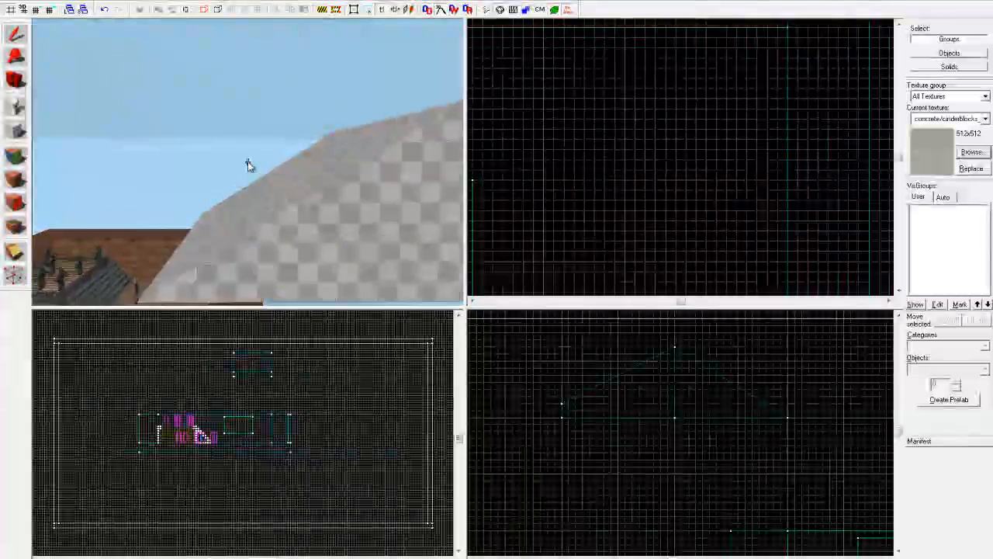
key(a)
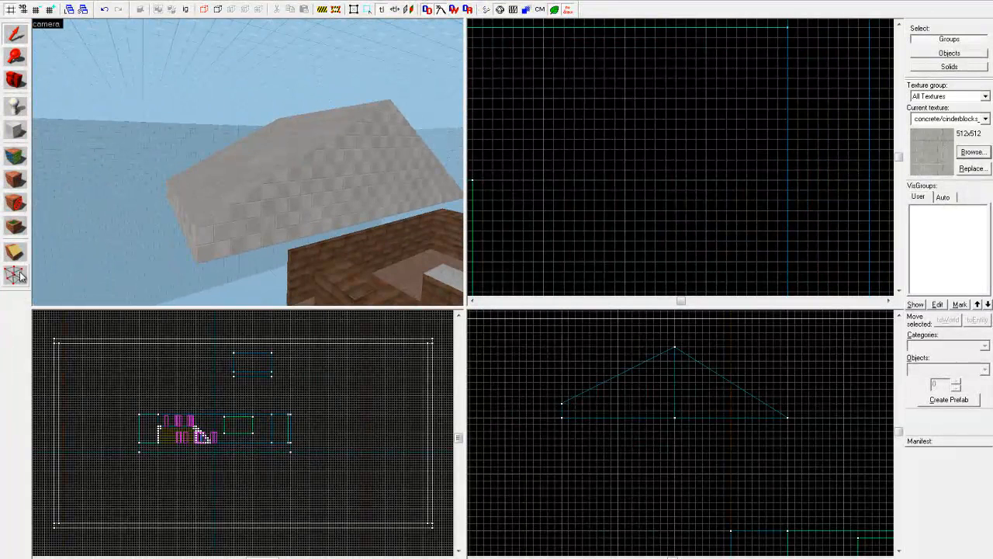
click(237, 204)
click(20, 276)
key(z)
key(a)
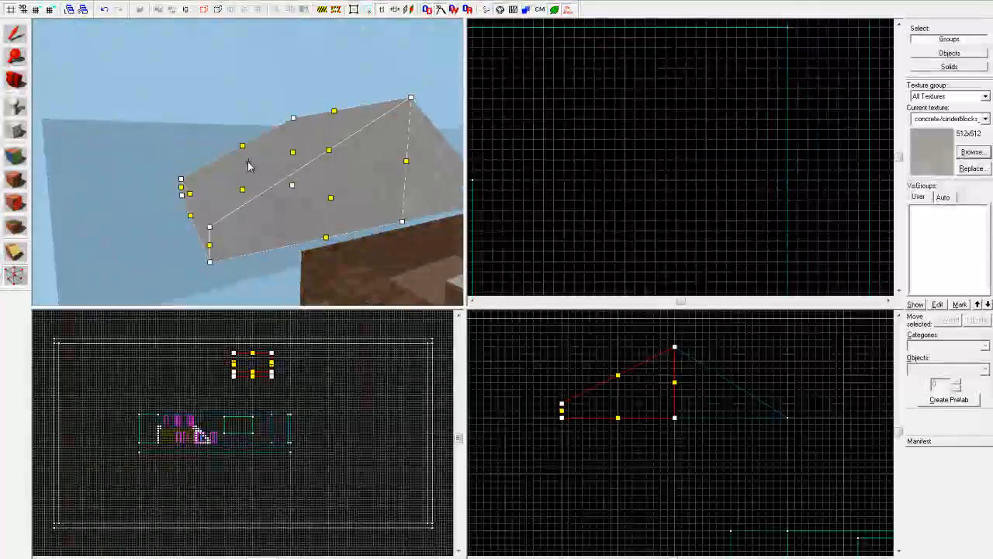
key(a)
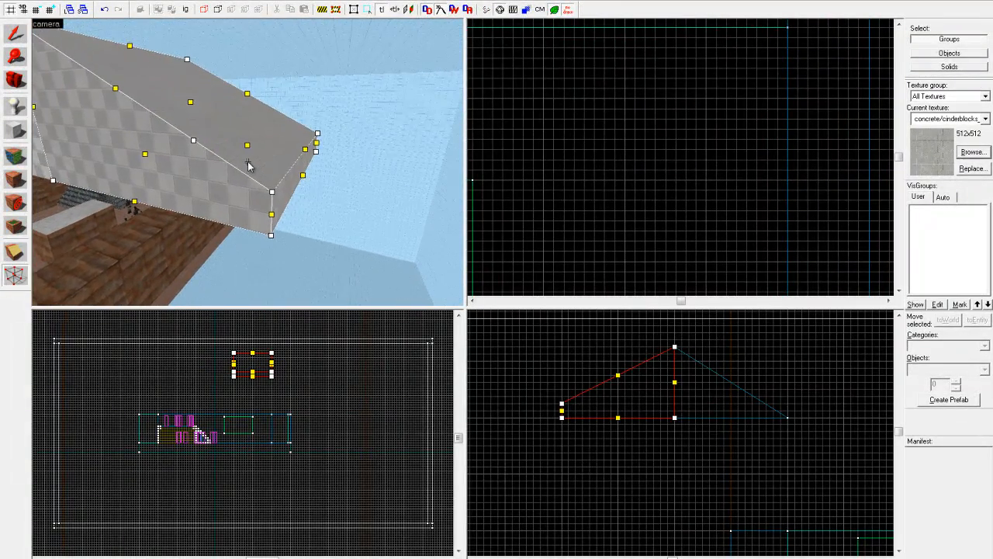
key(d)
key(a)
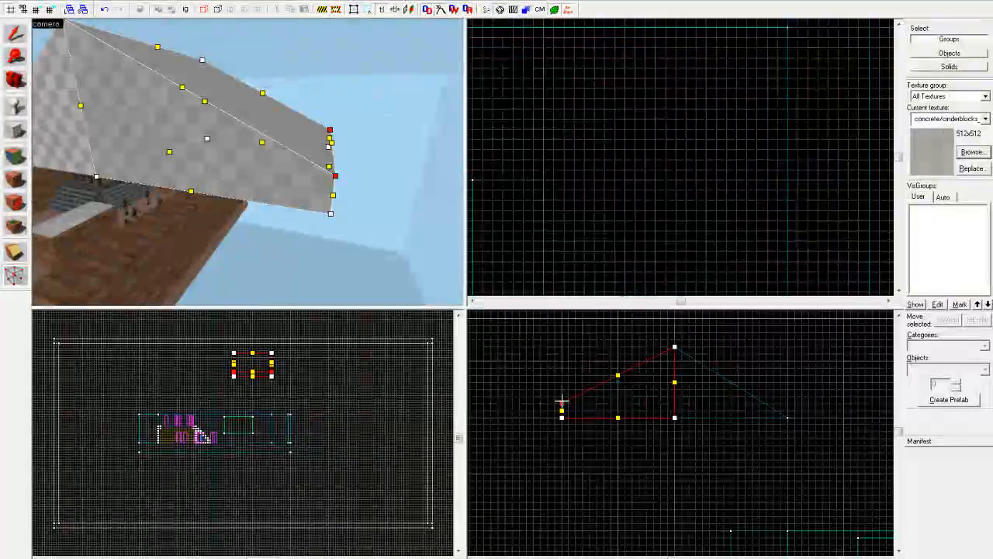
mouse_move(562, 404)
mouse_down()
mouse_move(559, 373)
mouse_move(562, 418)
mouse_up()
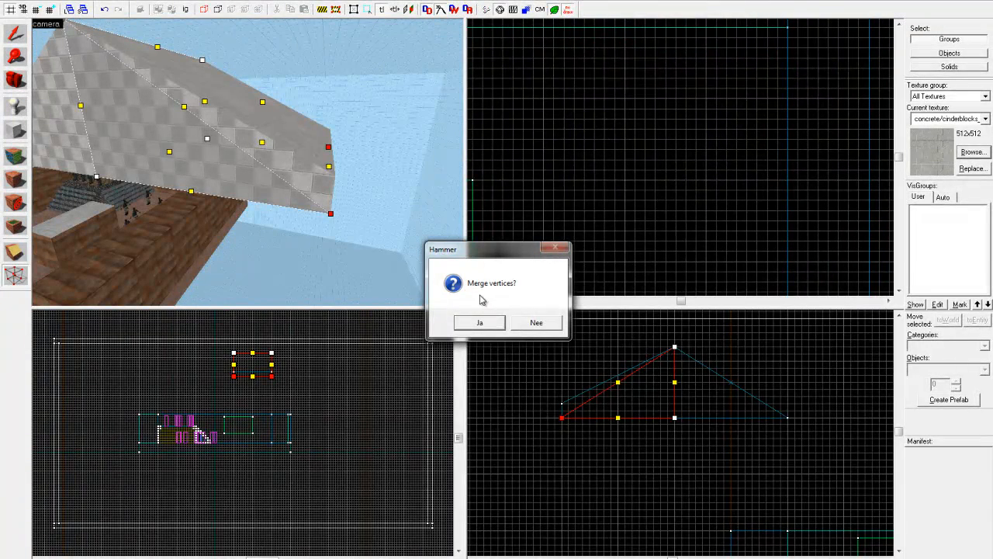
click(470, 328)
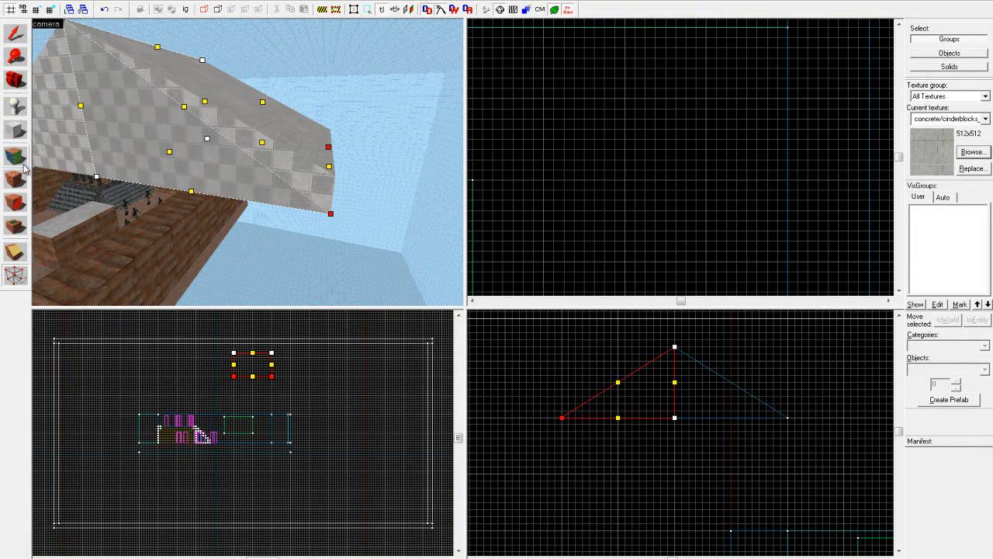
click(16, 33)
key(Escape)
Delete both halves of the roof-shaped cinderblock form
key(z)
key(w)
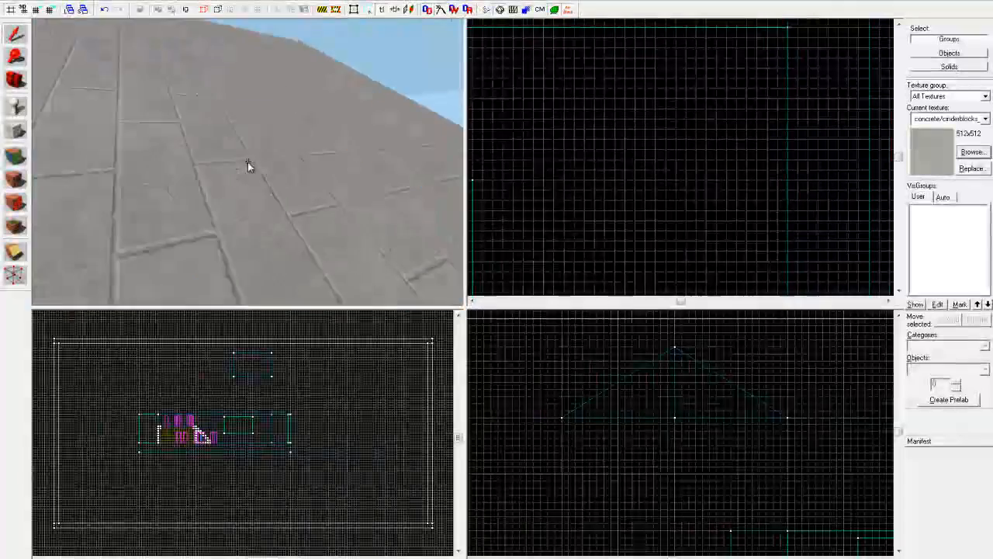
key(s)
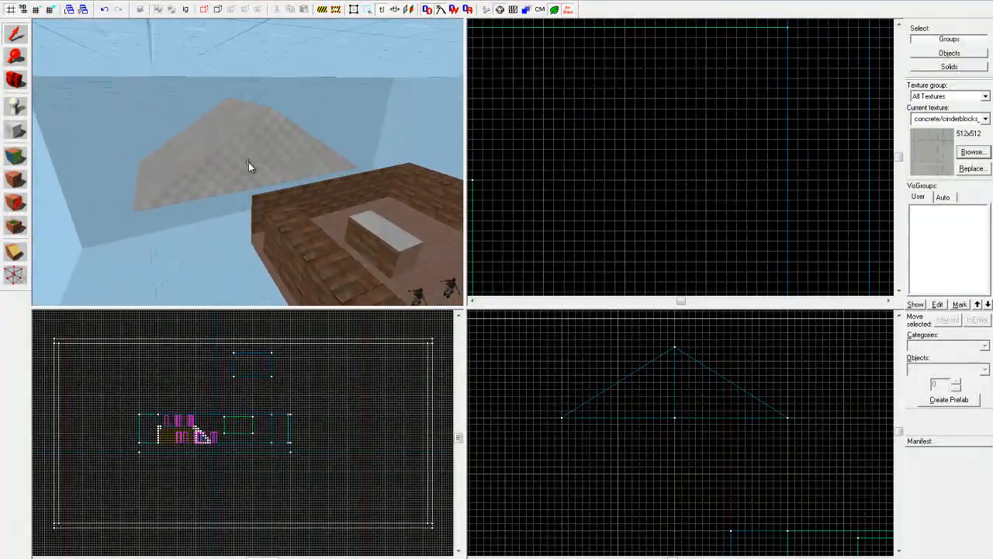
key(w)
click(247, 163)
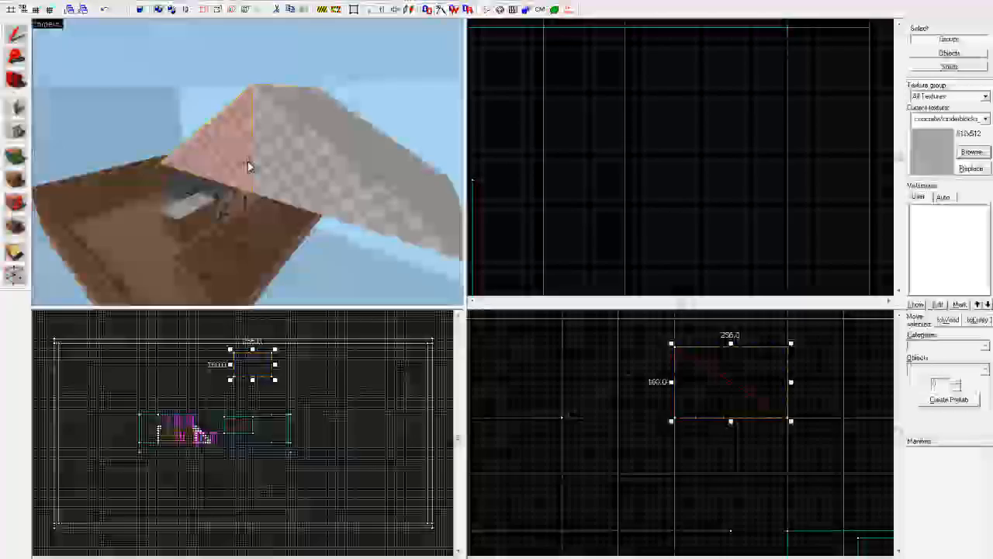
key(Delete)
click(248, 162)
key(Delete)
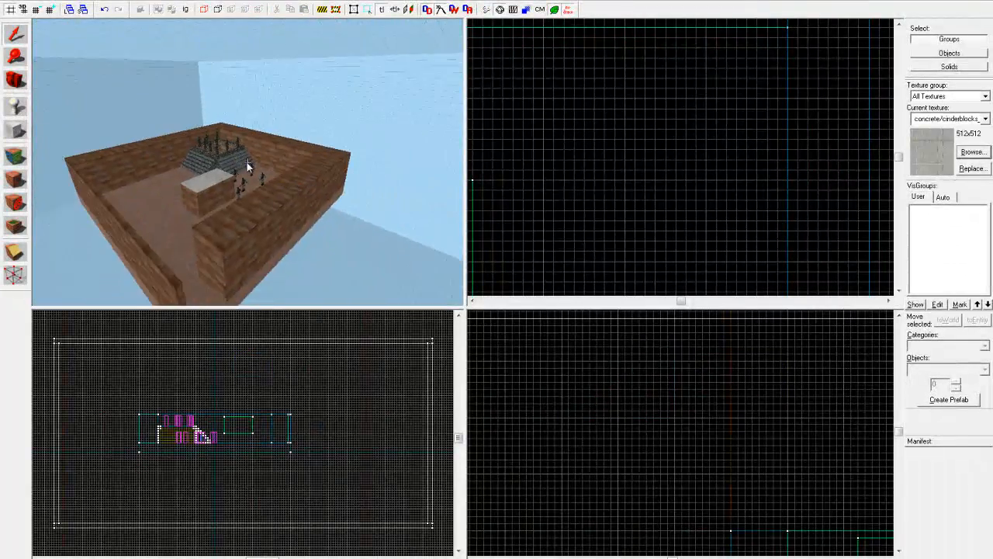
Select all the separate step blocks of the staircase on the platform's side to show how it is built
key(w)
key(w)
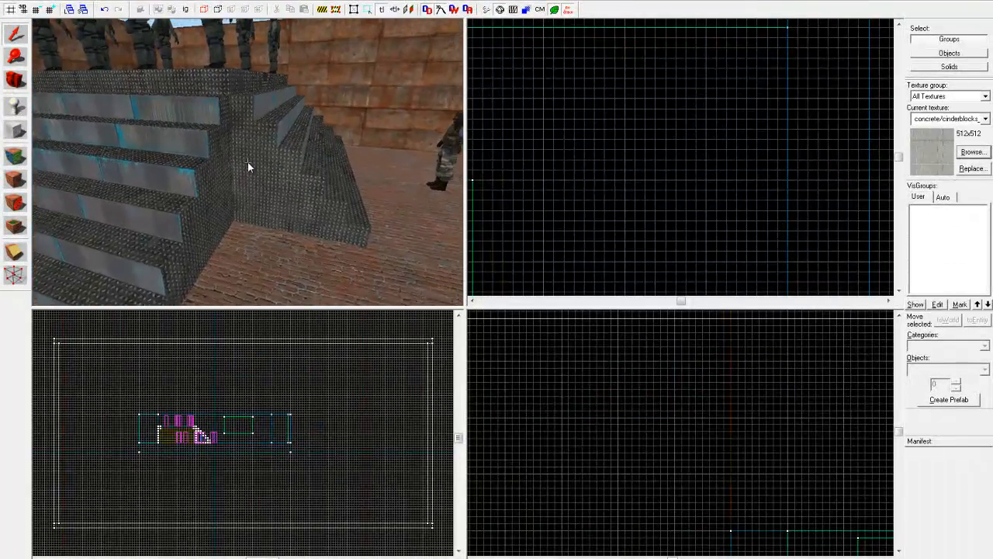
key(w)
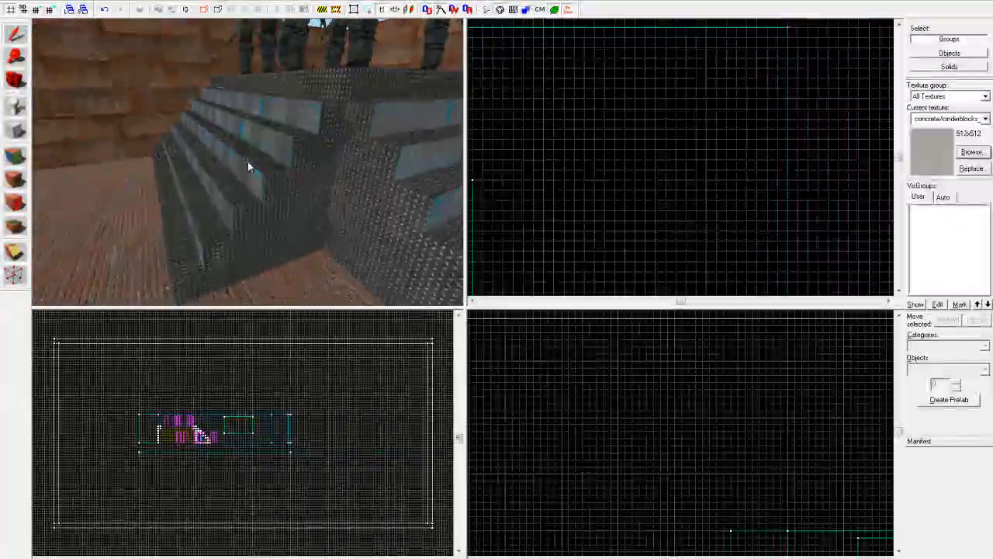
click(249, 162)
ctrl+click(247, 163)
ctrl+click(247, 162)
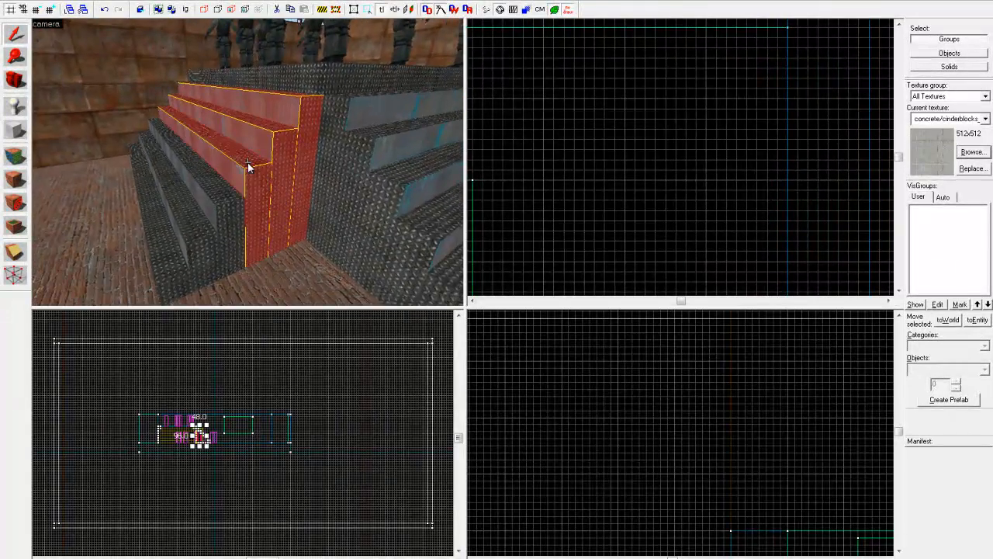
key(w)
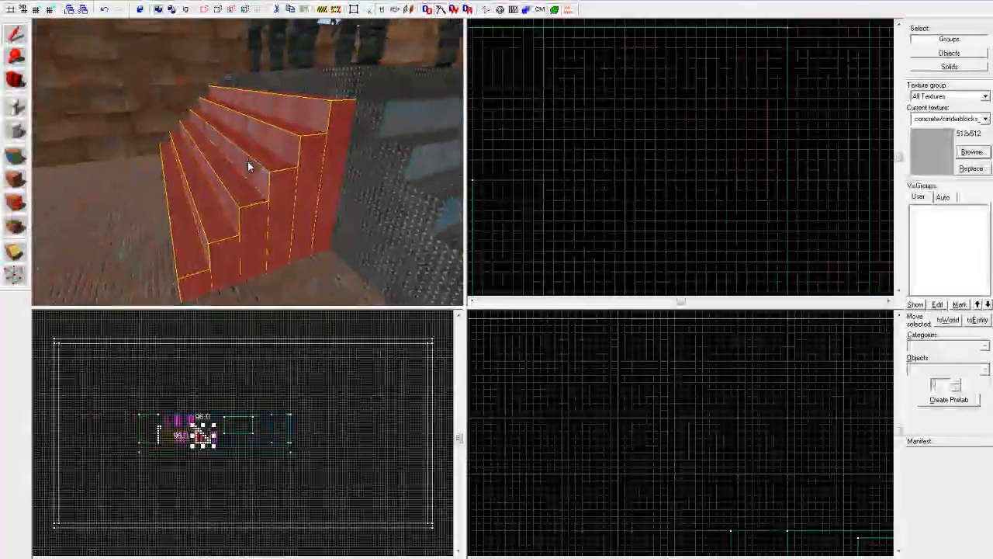
key(s)
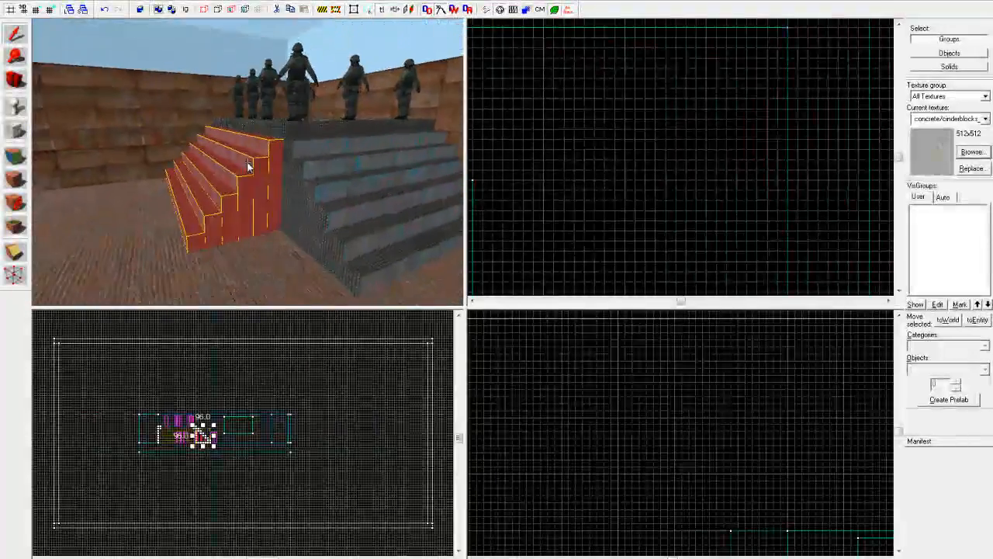
key(w)
key(s)
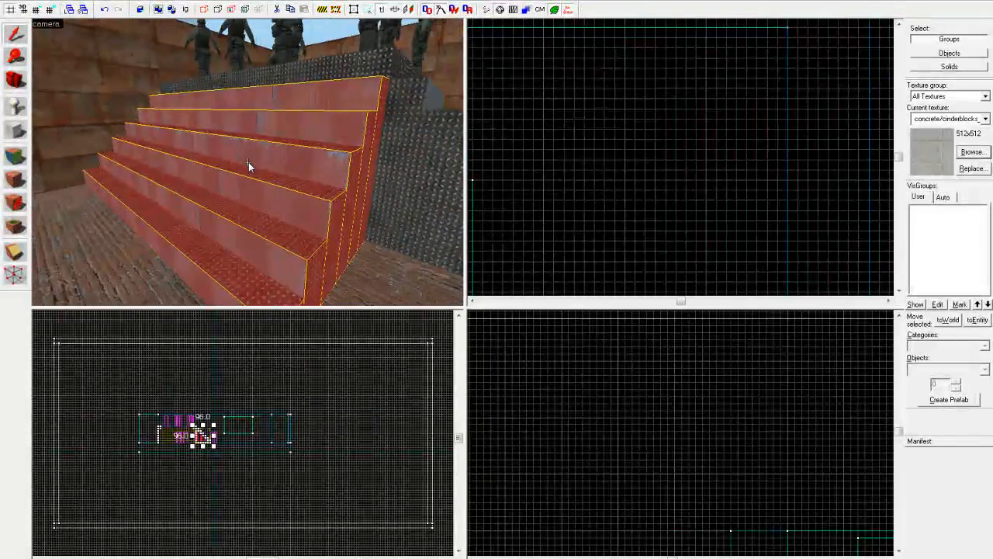
key(s)
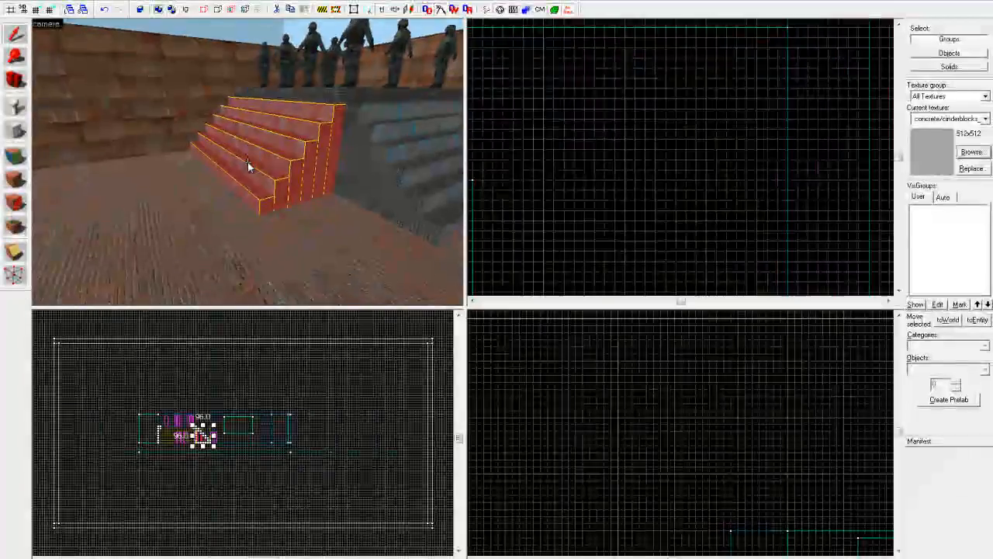
Select the adjoining staircase on the platform's other side and examine its construction for comparison
key(w)
key(d)
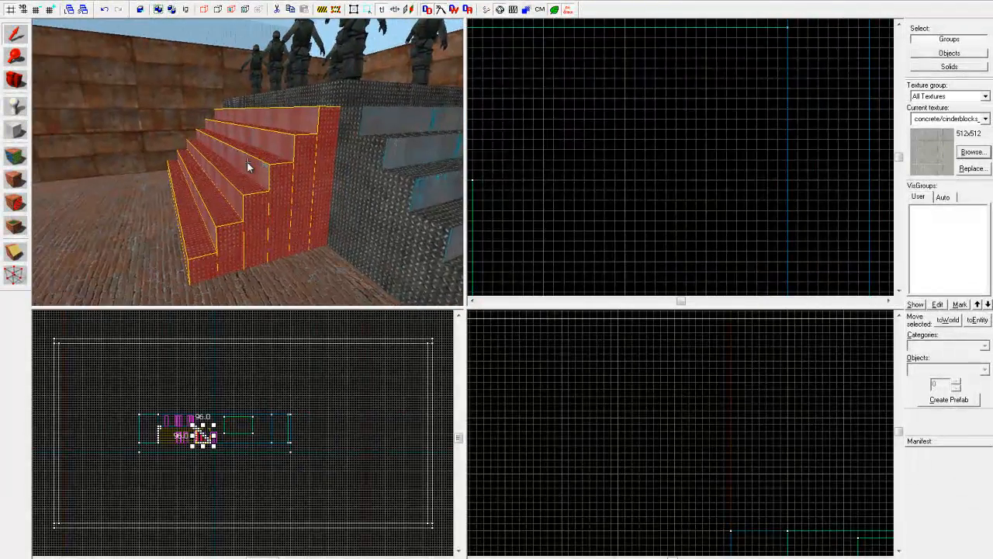
key(d)
key(Left)
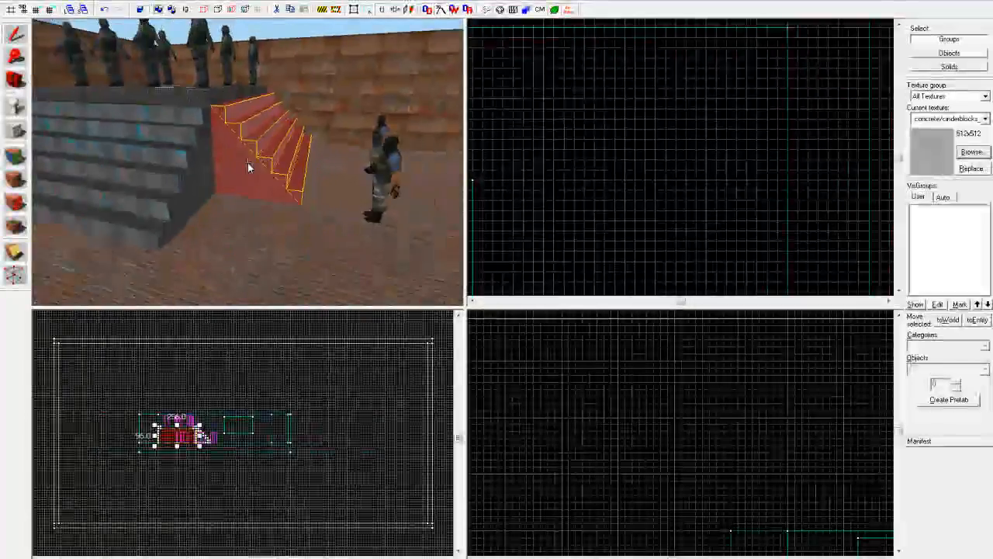
key(w)
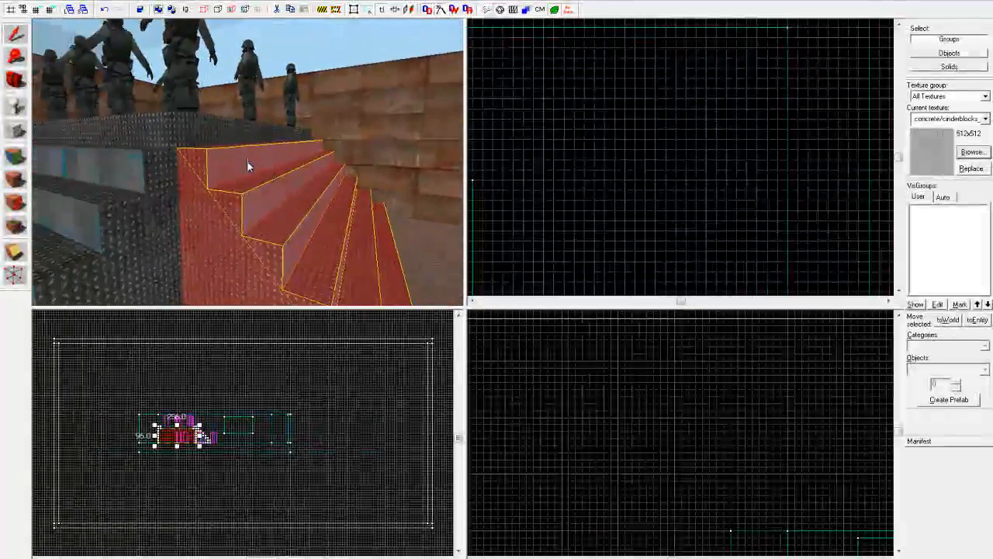
key(s)
key(a)
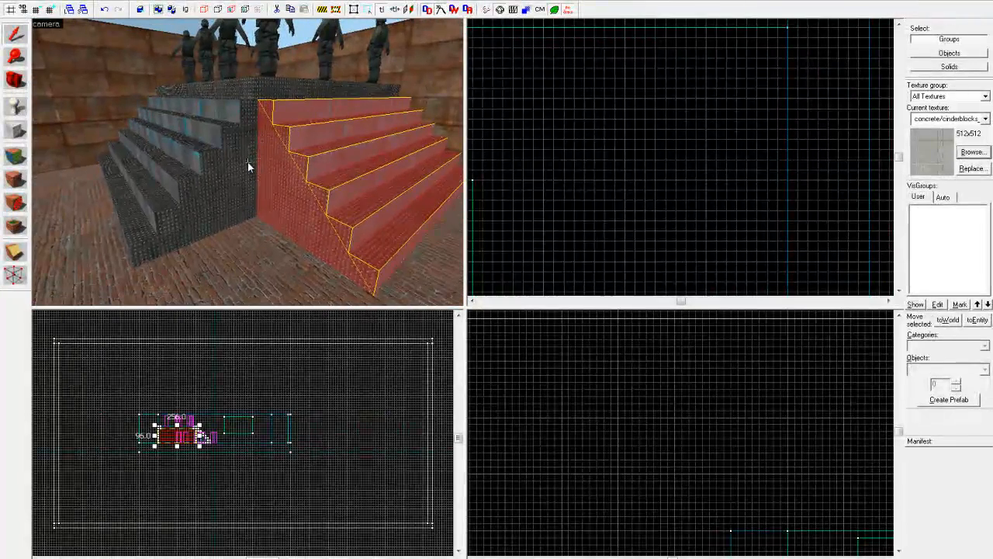
Select the tallest block of the separate-block staircase and raise its underside so the block is 16 units high
key(w)
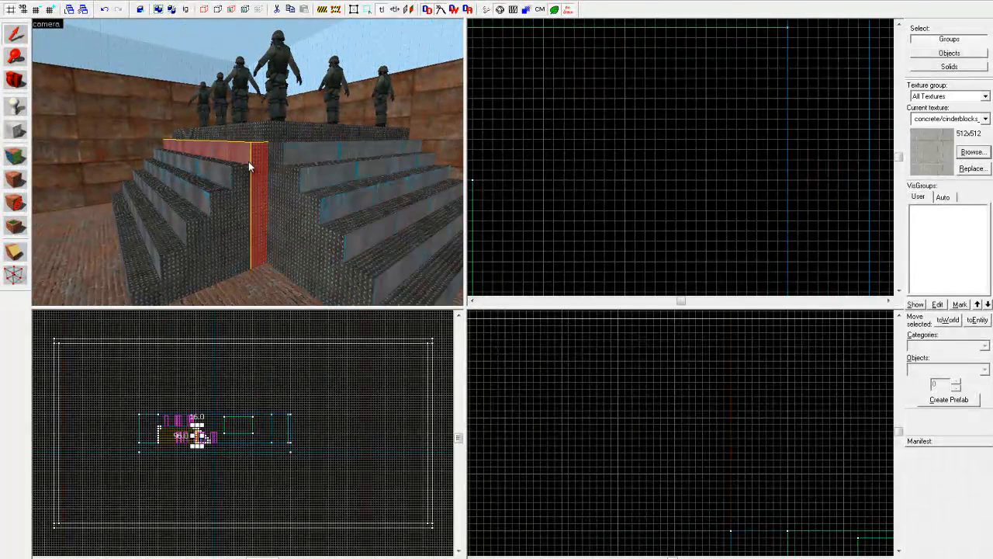
scroll(661, 378, down, 4)
scroll(399, 426, up, 3)
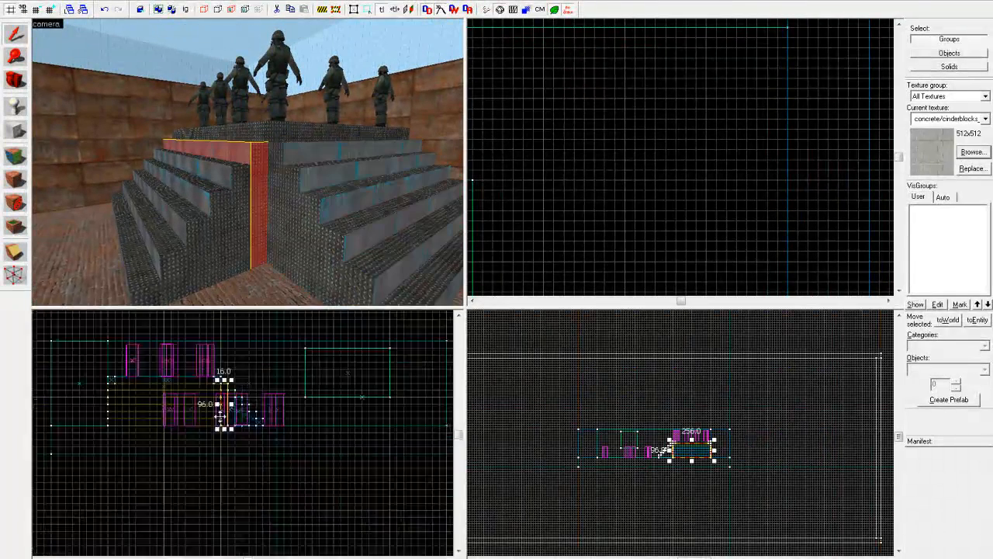
scroll(221, 420, up, 2)
scroll(675, 246, down, 4)
scroll(674, 237, up, 3)
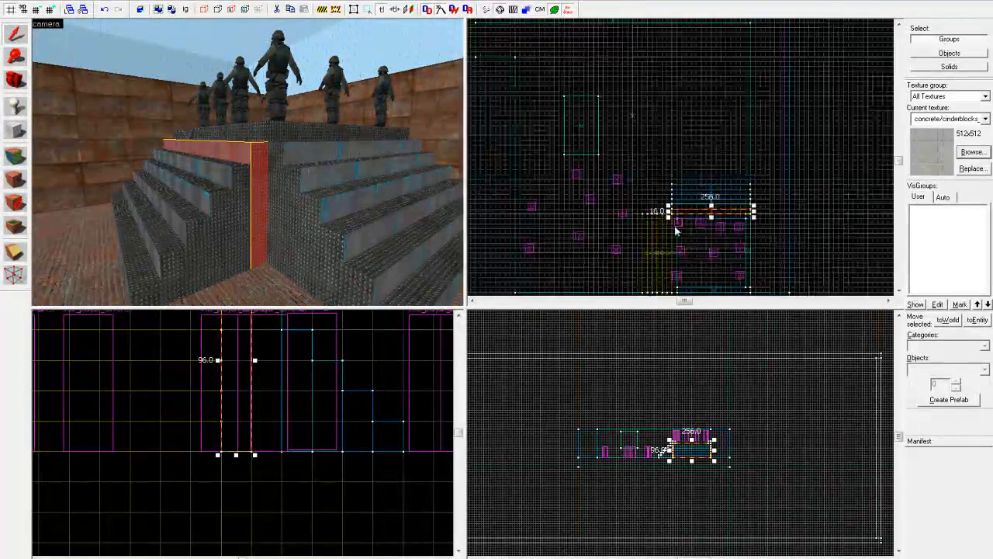
scroll(675, 230, up, 3)
scroll(657, 454, up, 3)
scroll(280, 376, up, 2)
scroll(358, 417, down, 3)
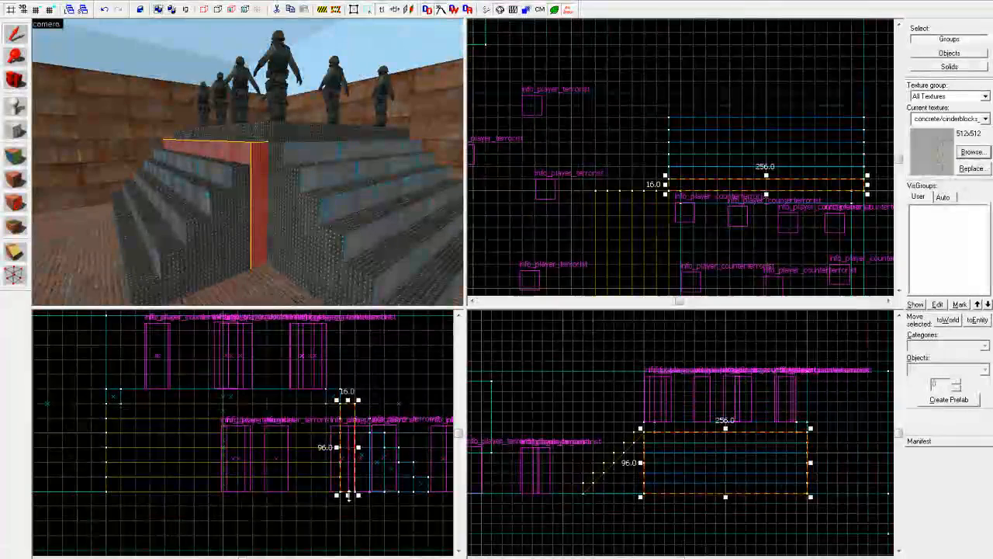
drag(349, 495, 356, 425)
Raise the undersides of the next four lower step blocks so each is 16 units high
click(242, 193)
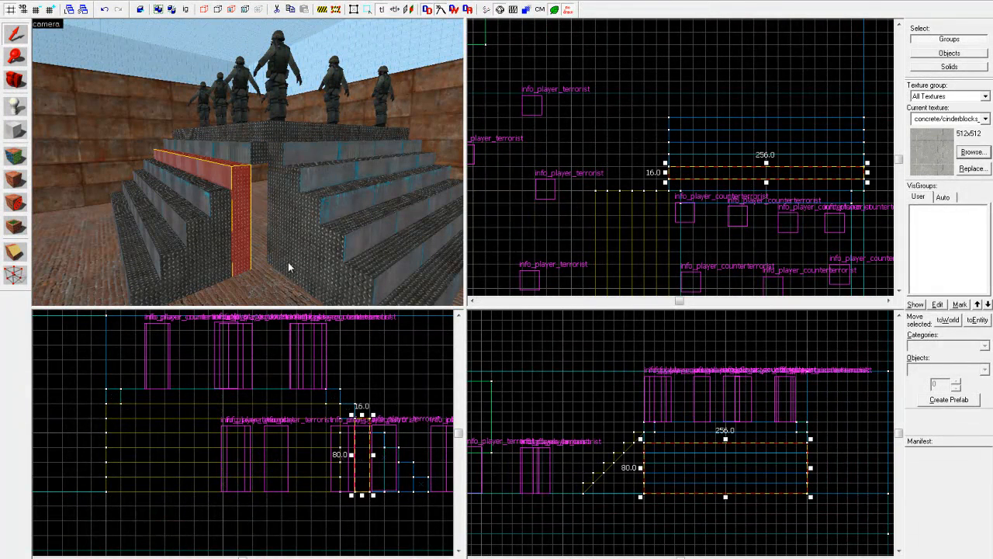
drag(361, 495, 363, 437)
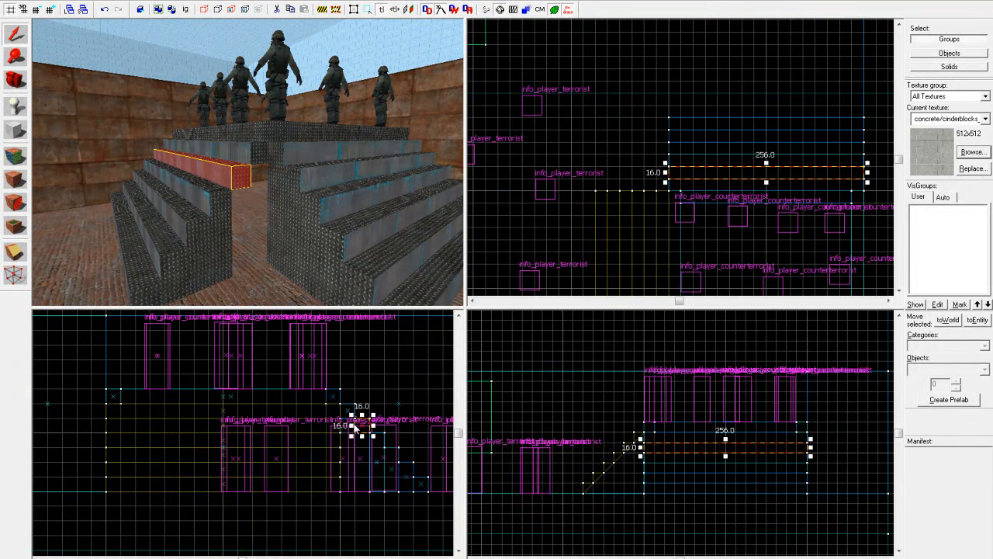
click(219, 237)
drag(377, 494, 378, 449)
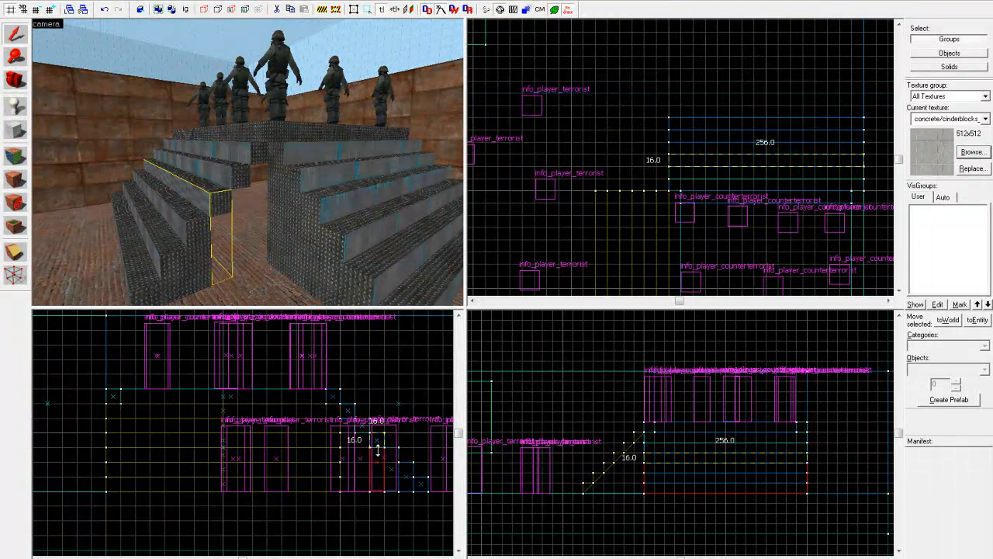
click(205, 265)
drag(390, 495, 394, 461)
click(178, 277)
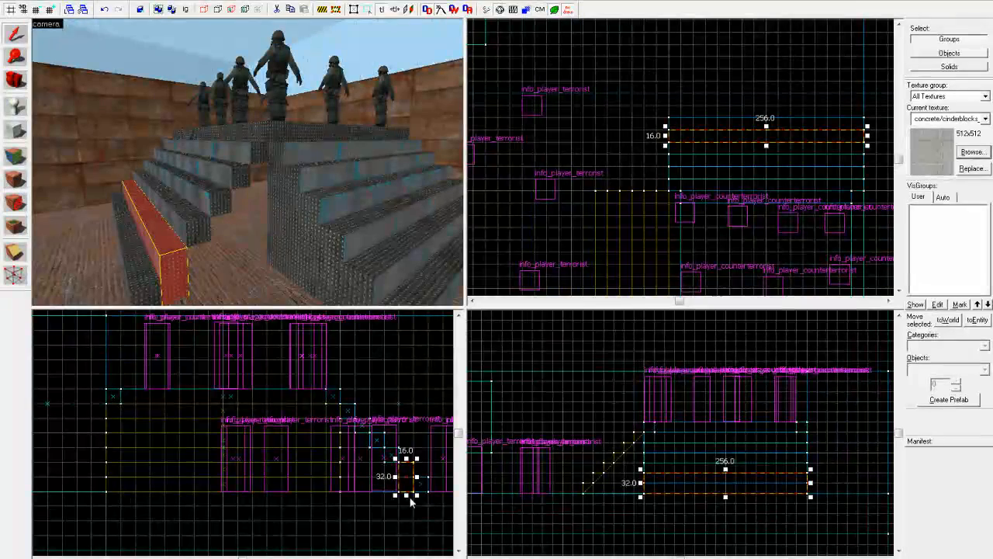
drag(405, 494, 405, 482)
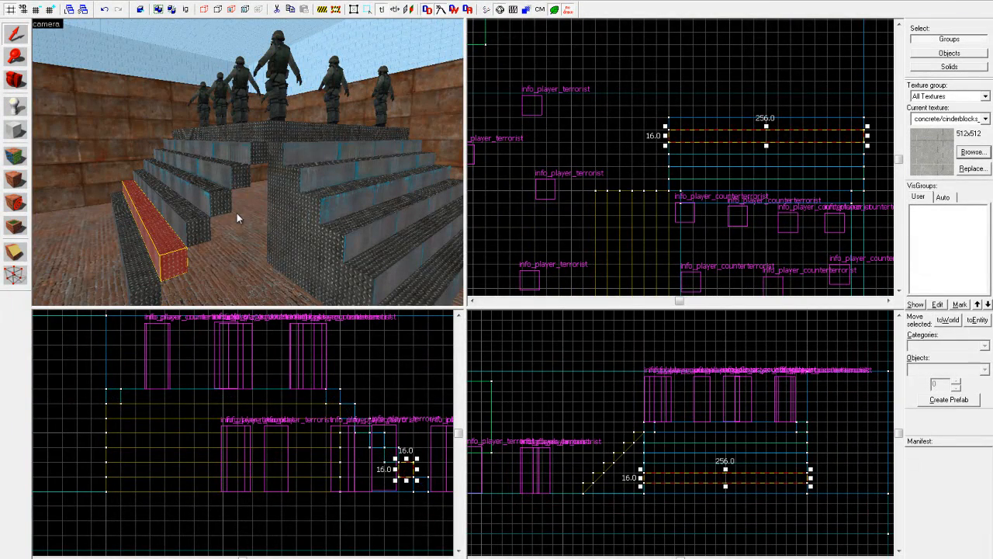
Select all six 16-unit step blocks of the reworked staircase together
key(Escape)
key(z)
key(d)
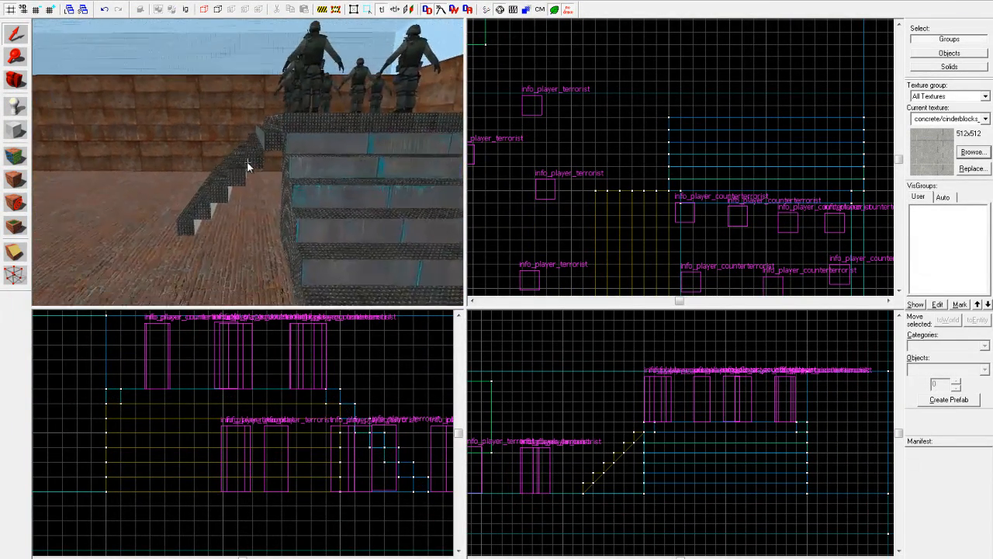
key(w)
key(s)
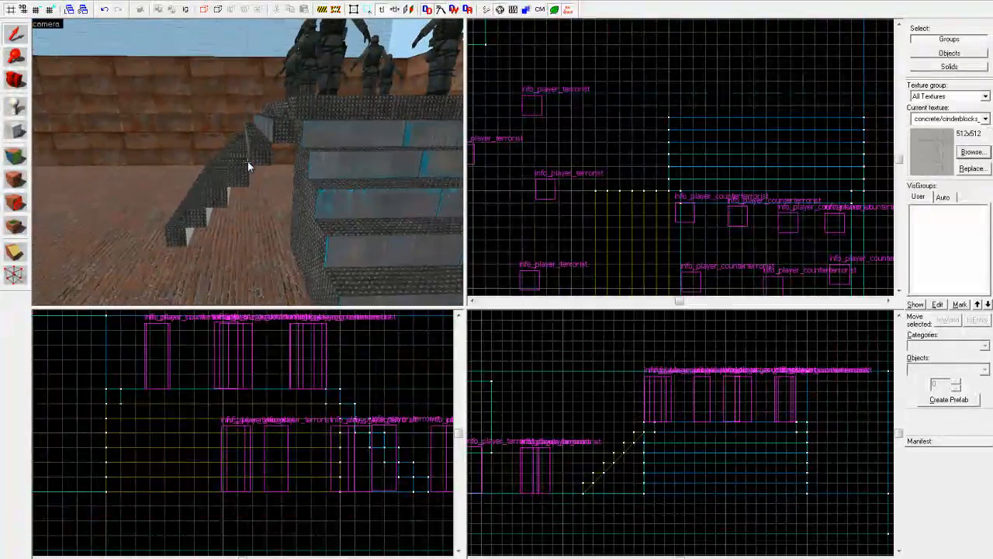
click(249, 162)
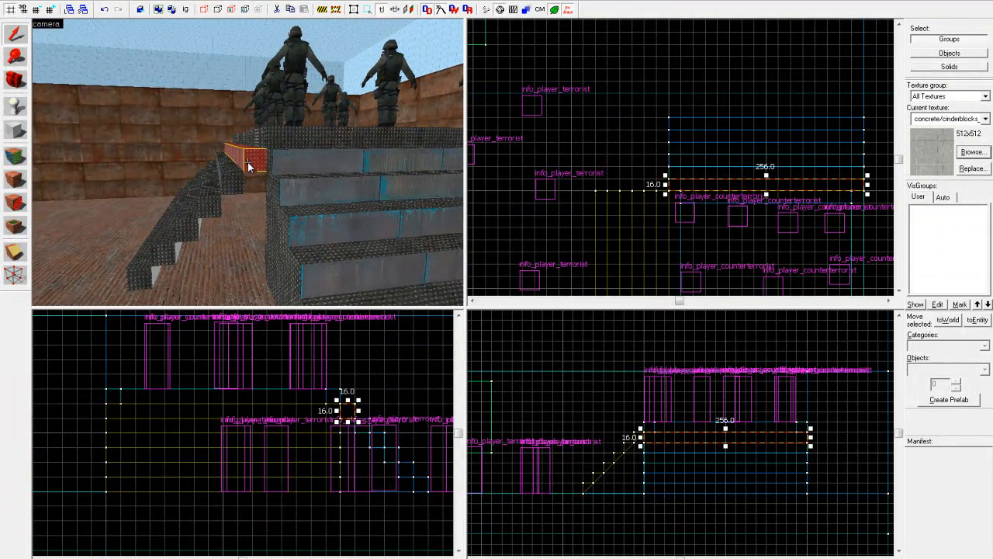
key(s)
ctrl+click(248, 162)
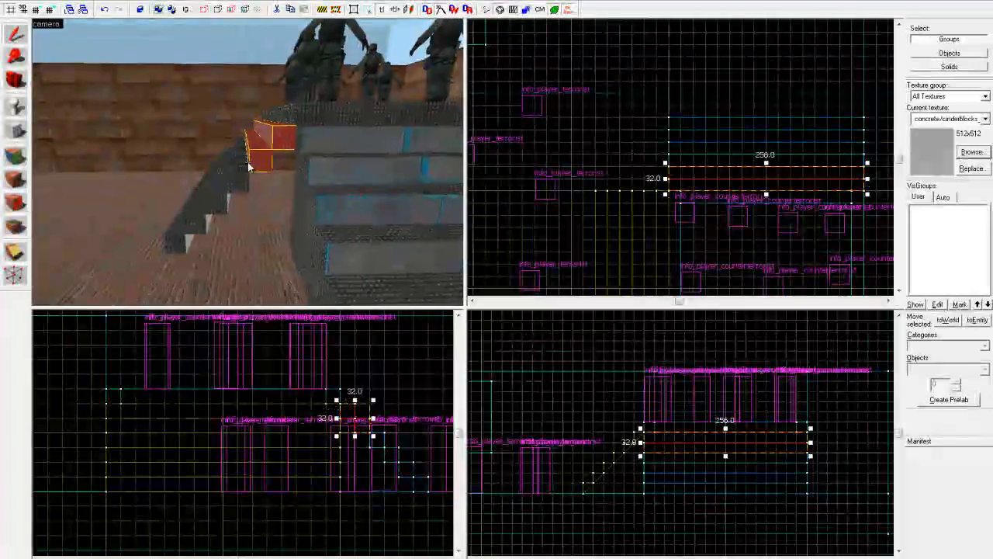
ctrl+click(248, 162)
ctrl+click(248, 163)
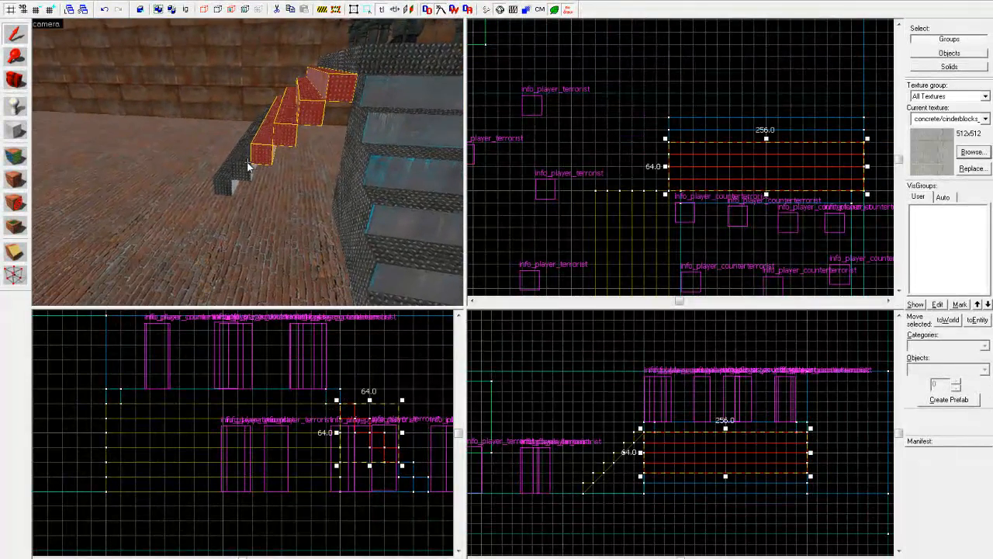
ctrl+click(248, 162)
ctrl+click(248, 165)
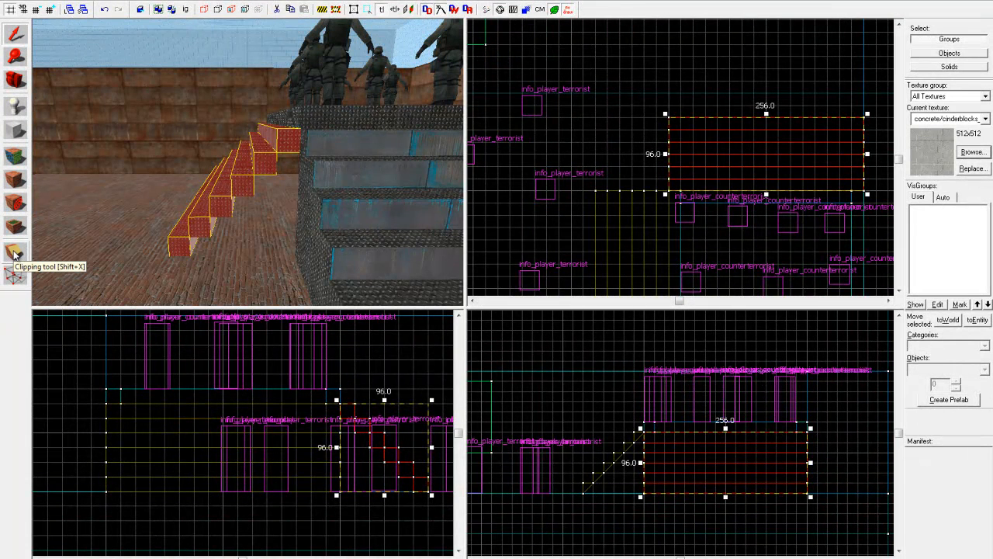
Clip the selected step blocks diagonally from the topmost step's inner upper edge to the lowest step's outer bottom edge, keeping the upper part
click(16, 254)
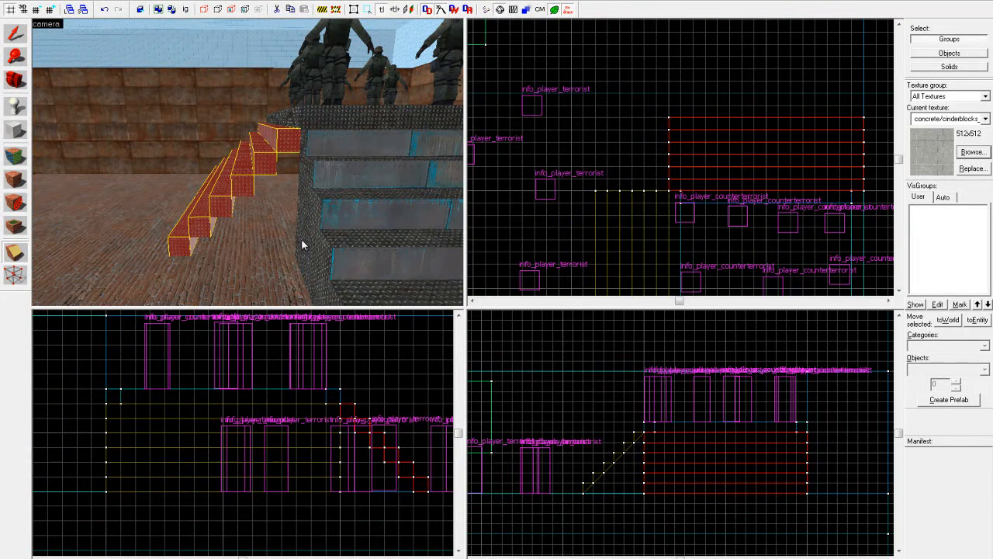
scroll(248, 166, up, 5)
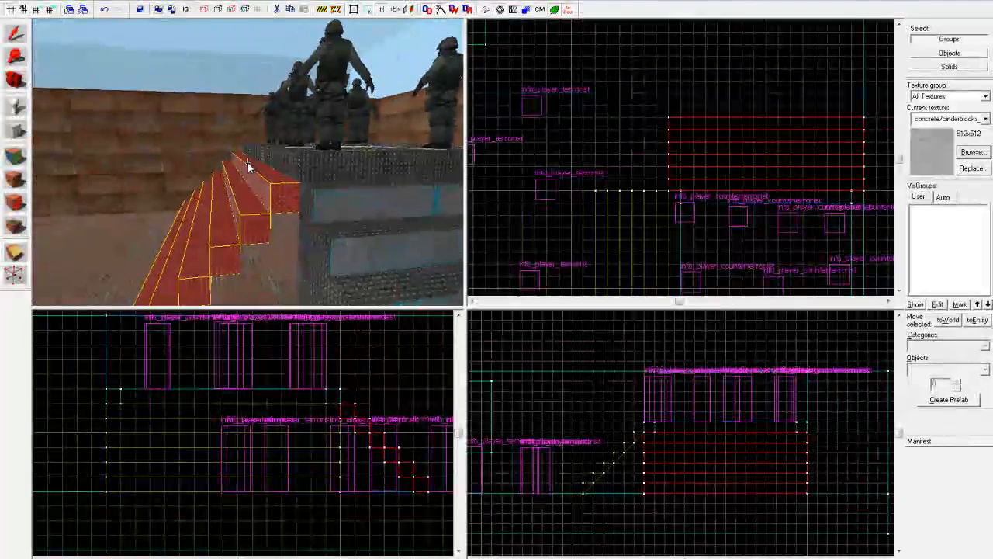
key(z)
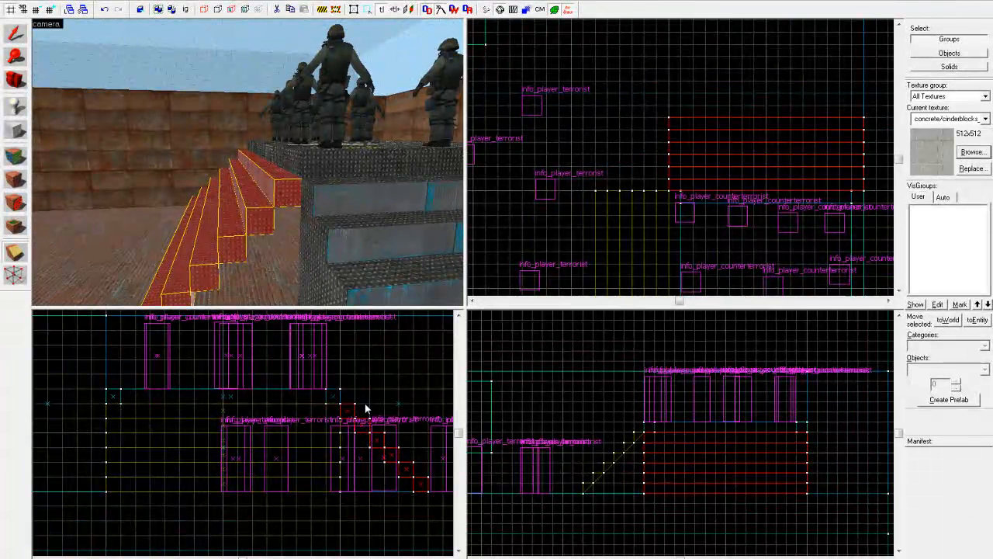
drag(346, 411, 355, 419)
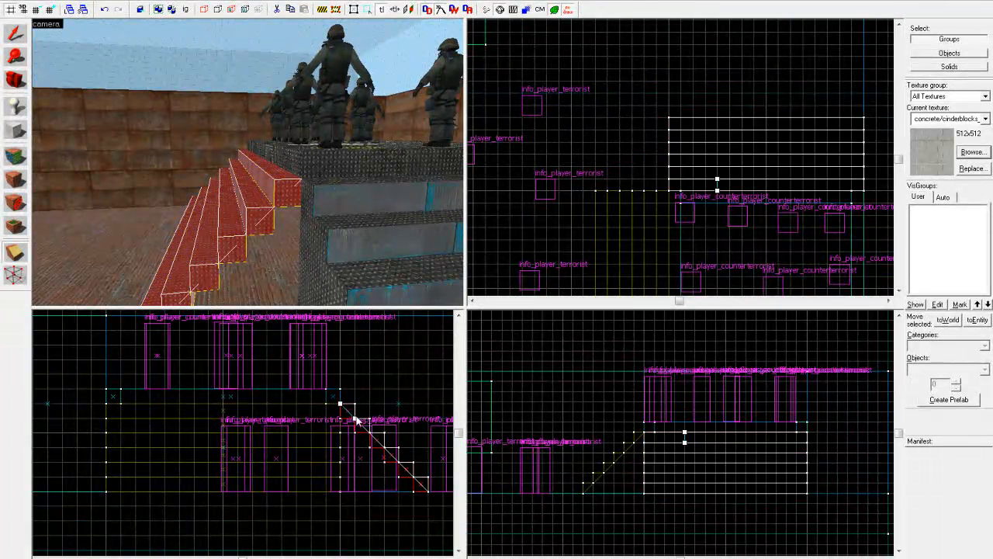
drag(419, 486, 425, 493)
click(12, 253)
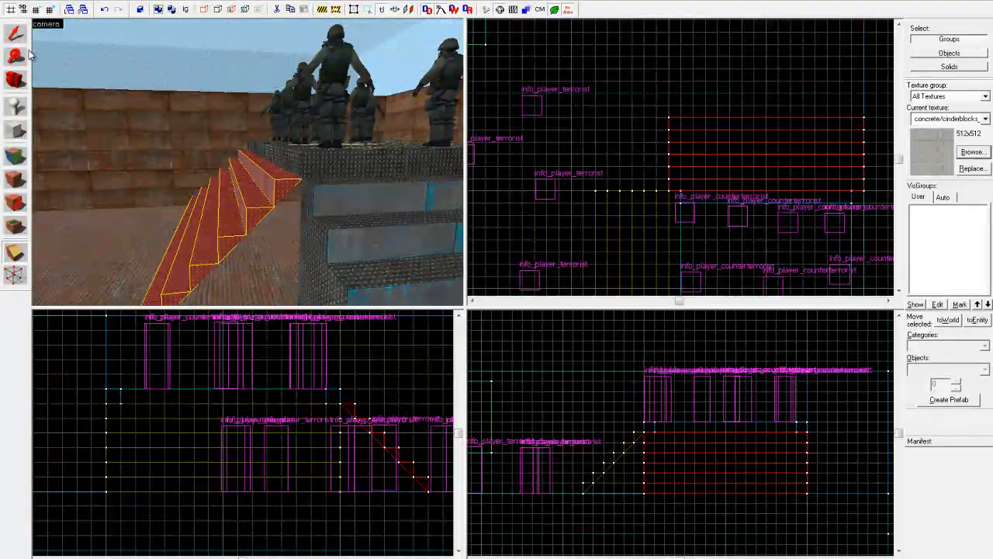
Examine the clipped staircase's sloped underside and open space from beneath and from the side
key(Escape)
key(z)
key(w)
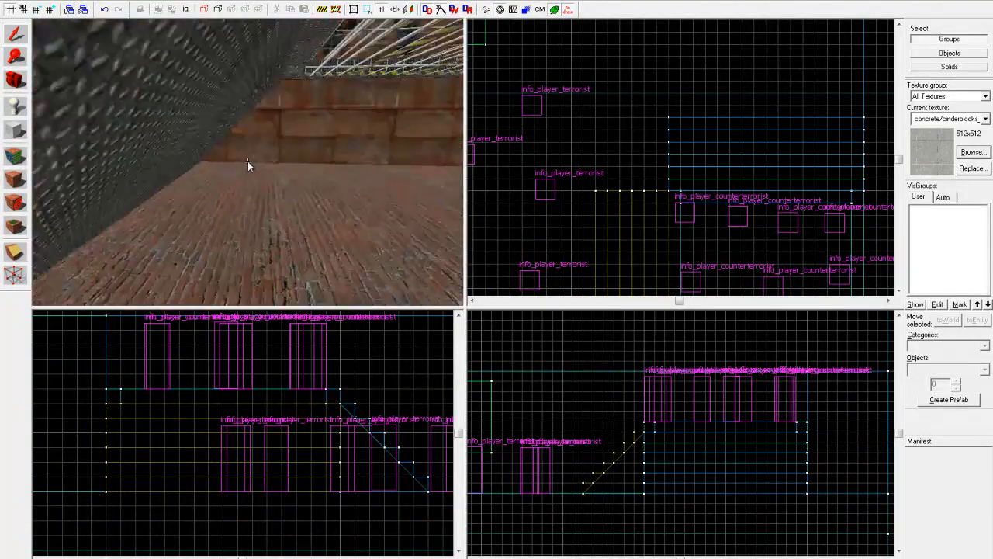
key(w)
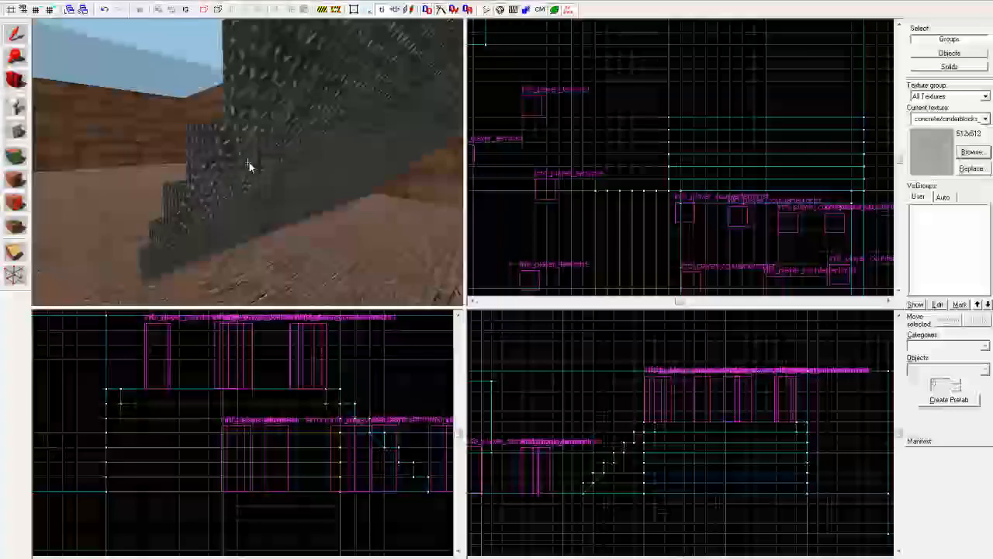
key(a)
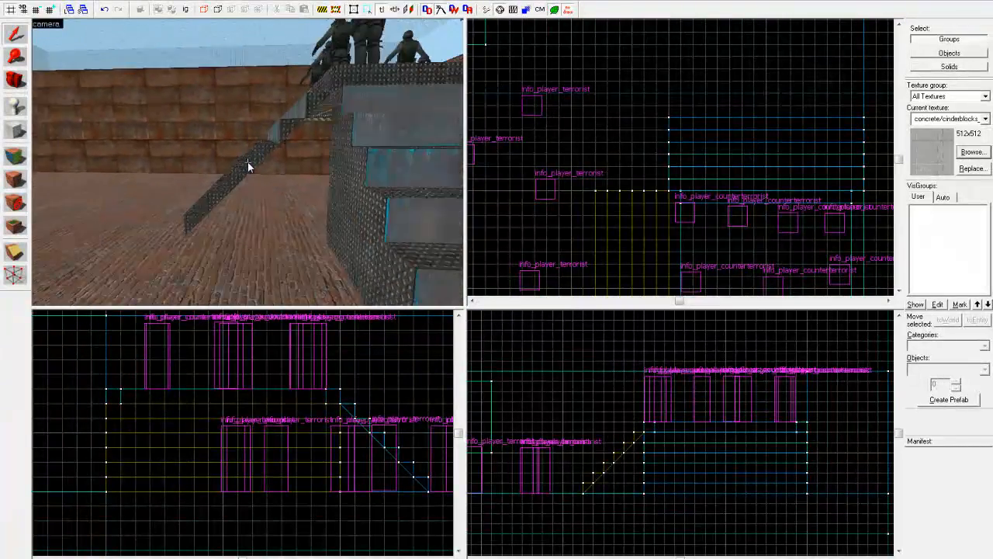
key(s)
key(w)
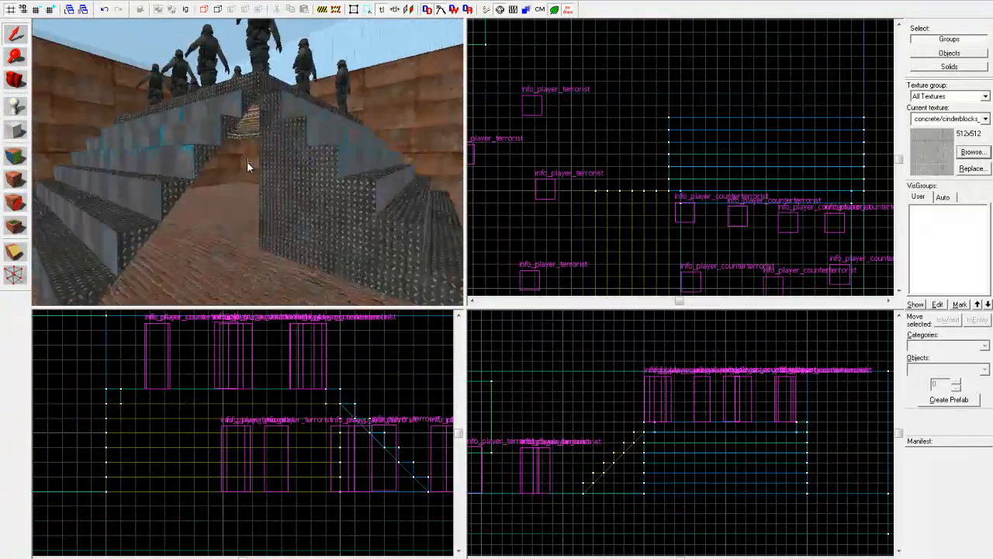
key(s)
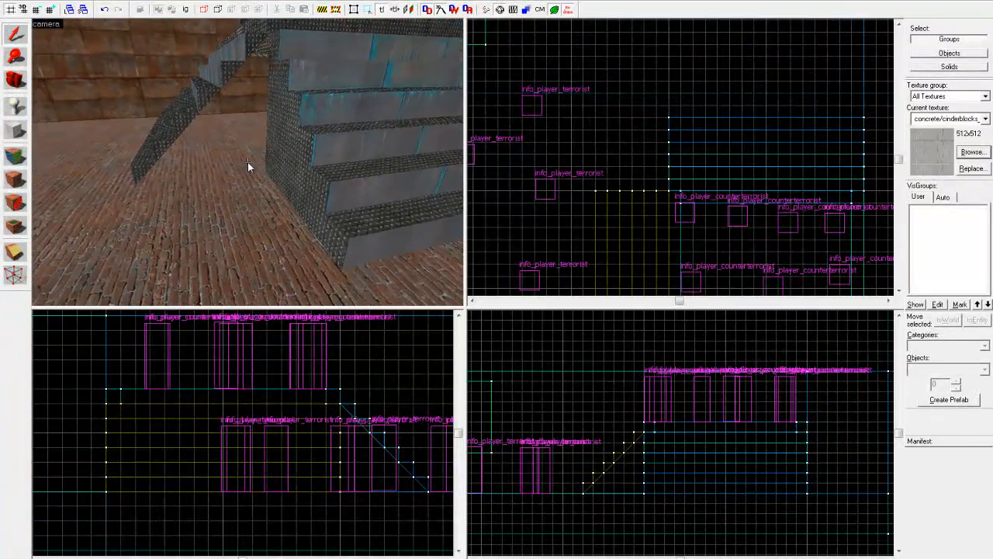
key(w)
key(s)
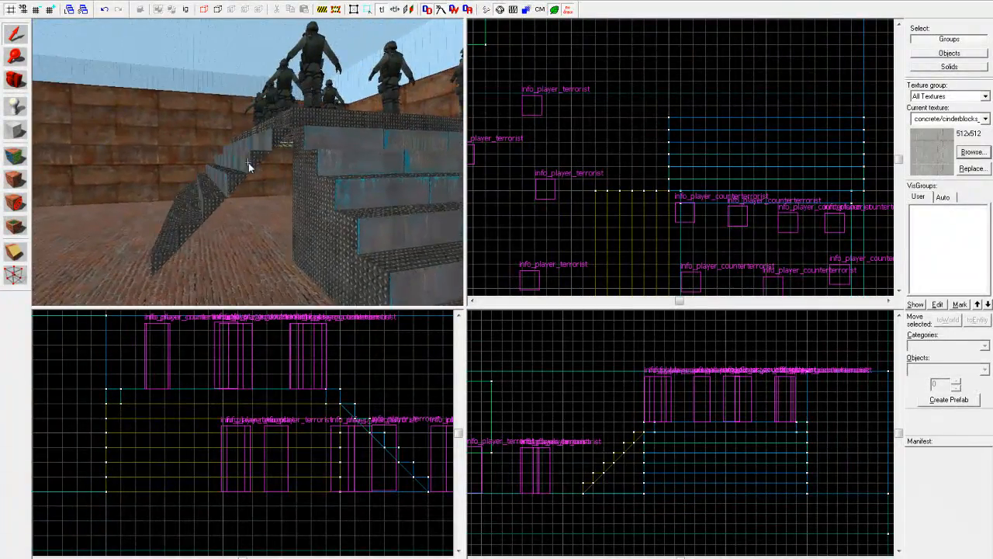
key(w)
key(s)
key(w)
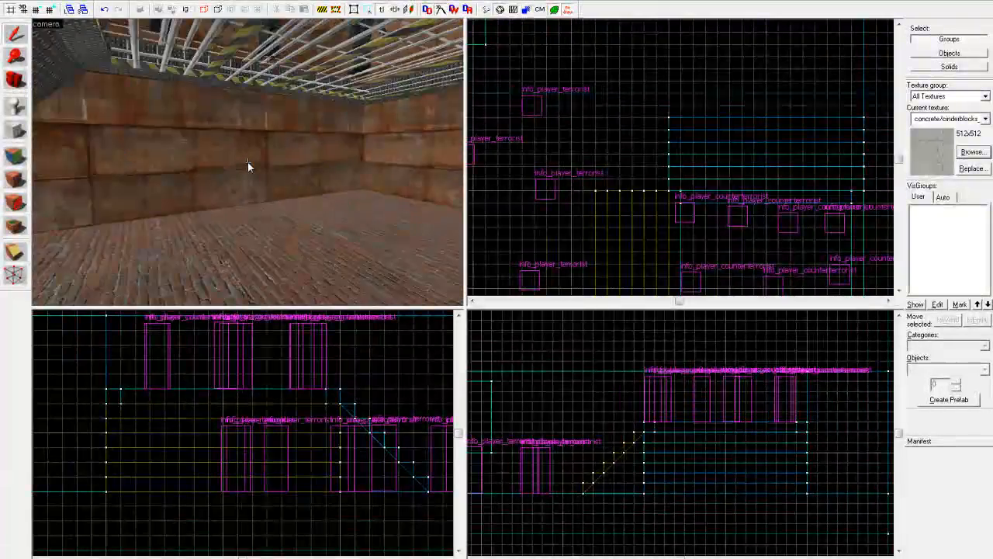
key(s)
key(s)
key(w)
key(s)
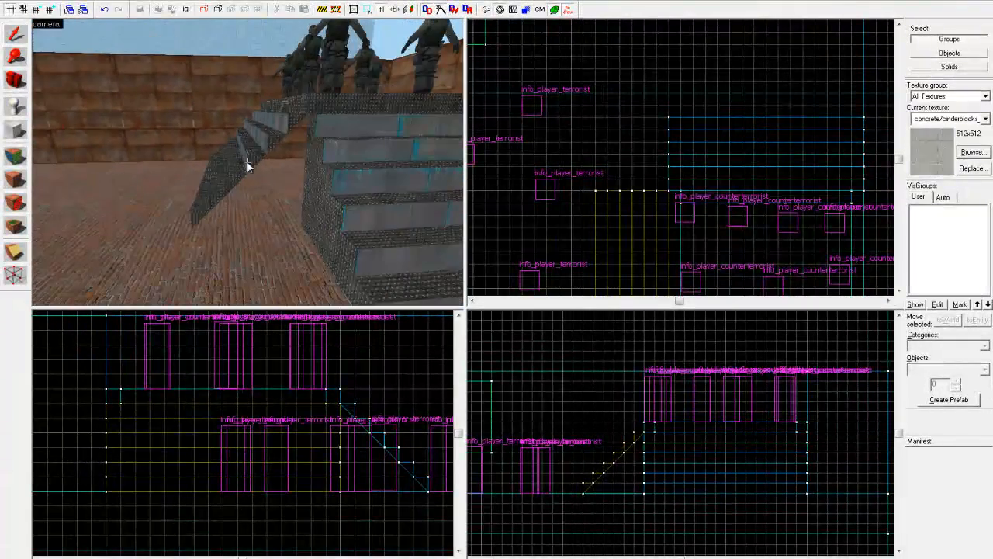
Create a block 96 units deep, 256 units wide and 96 units high over the staircase's full extent
click(12, 133)
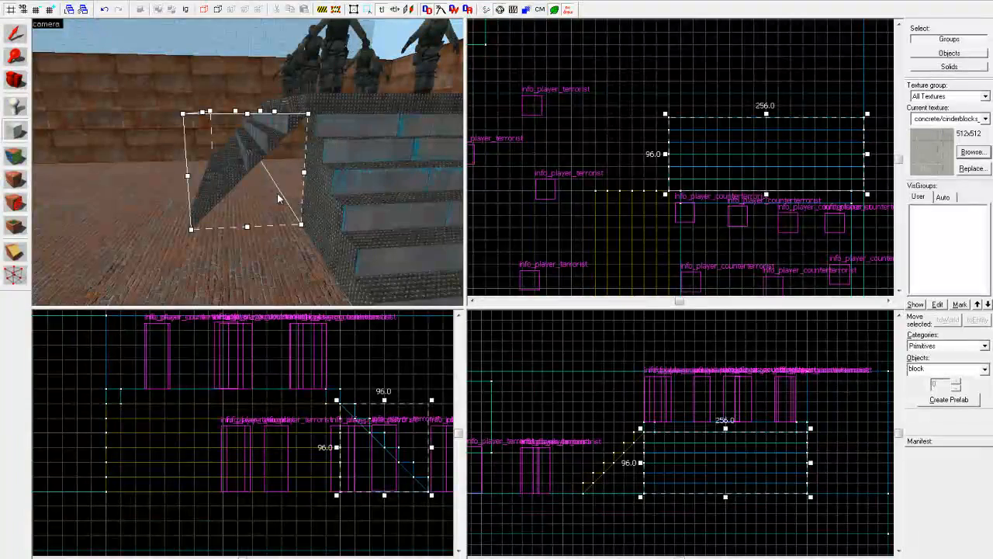
key(Return)
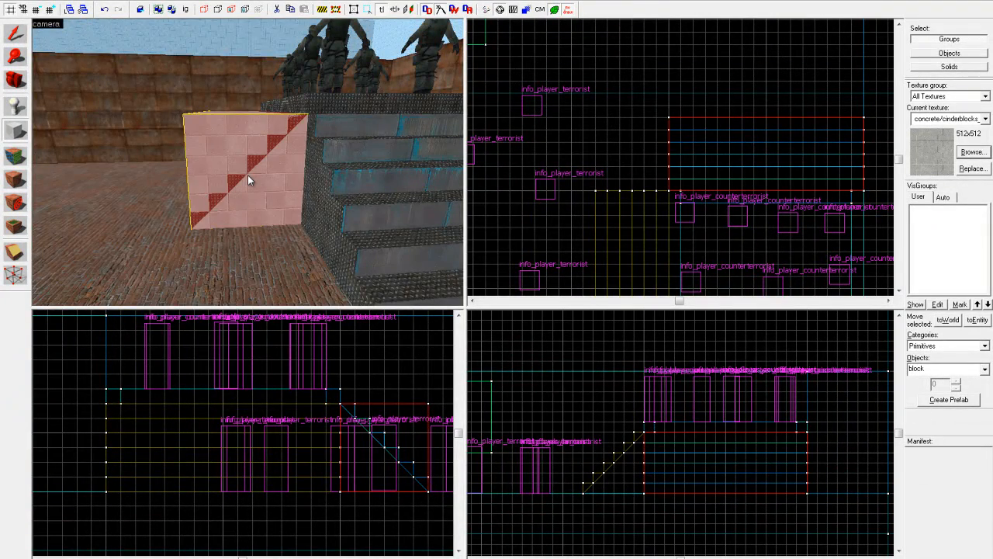
Clip the new block diagonally along the steps' underside, keeping only the lower wedge that fills the space beneath the stairs
key(w)
key(w)
key(w)
key(w)
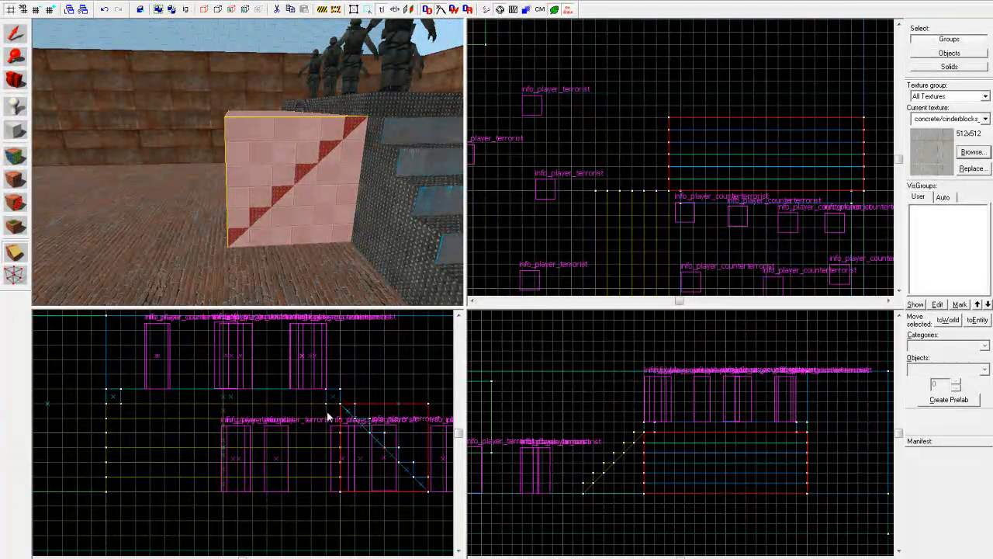
drag(341, 404, 423, 479)
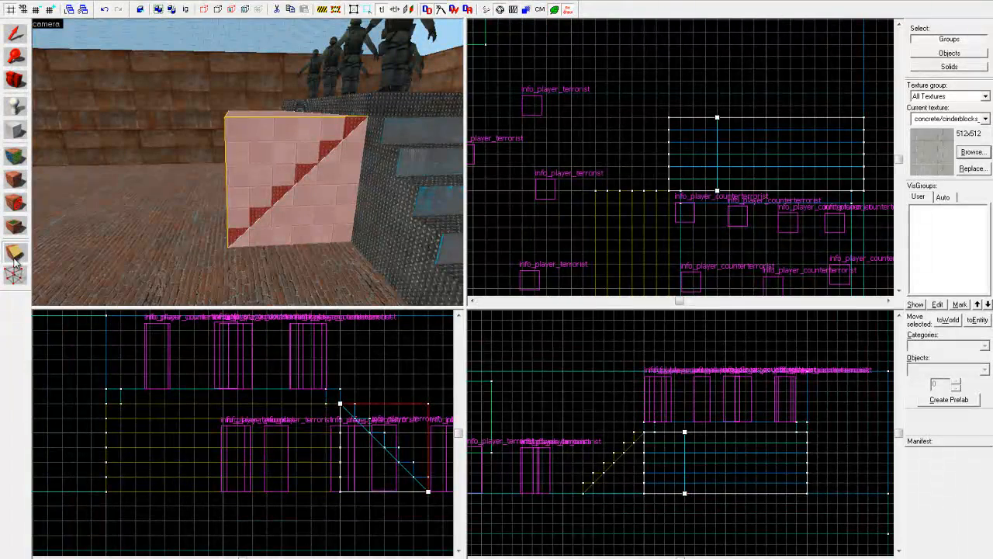
key(Return)
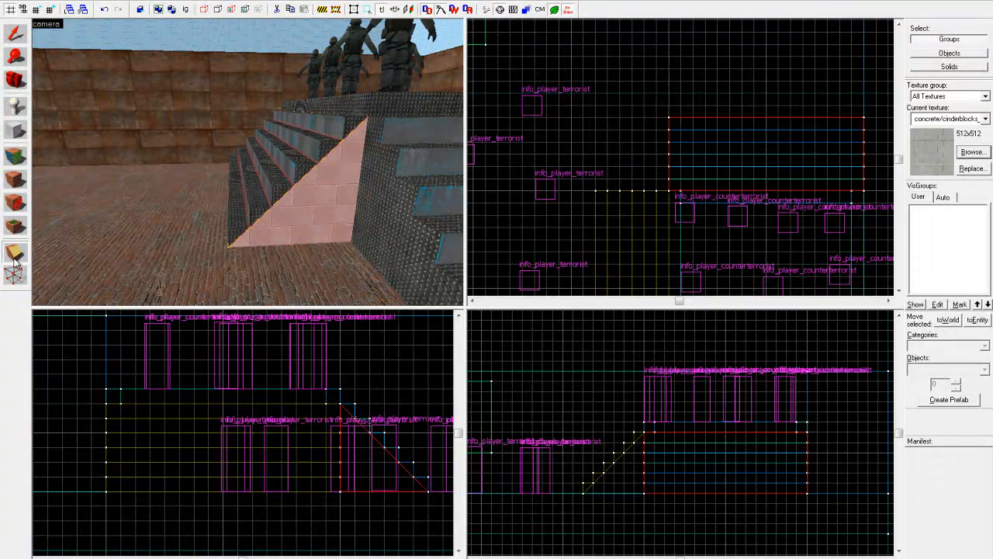
key(Escape)
Pick up the metal/metal_floor04a texture from the adjoining staircase's side and apply it to the wedge's exposed side face
click(15, 158)
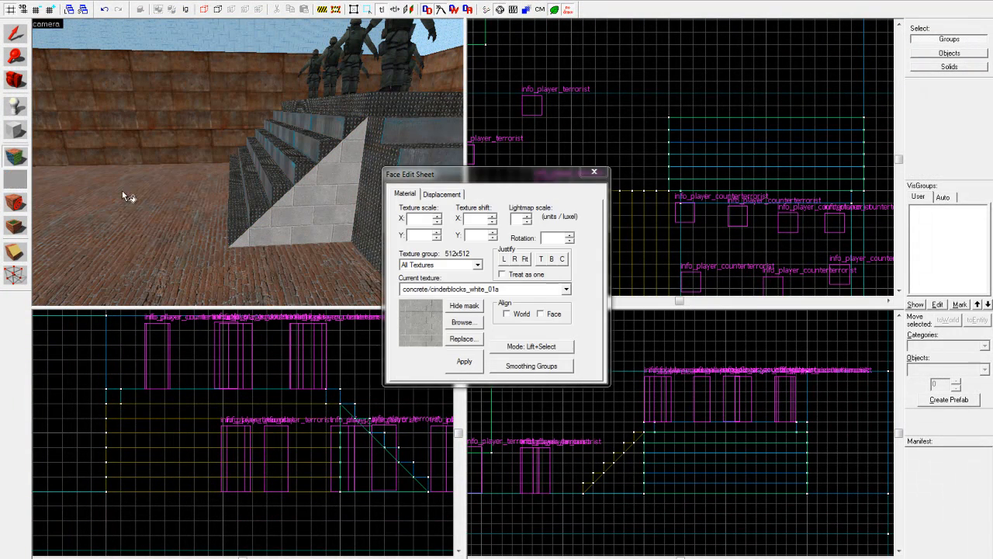
click(362, 244)
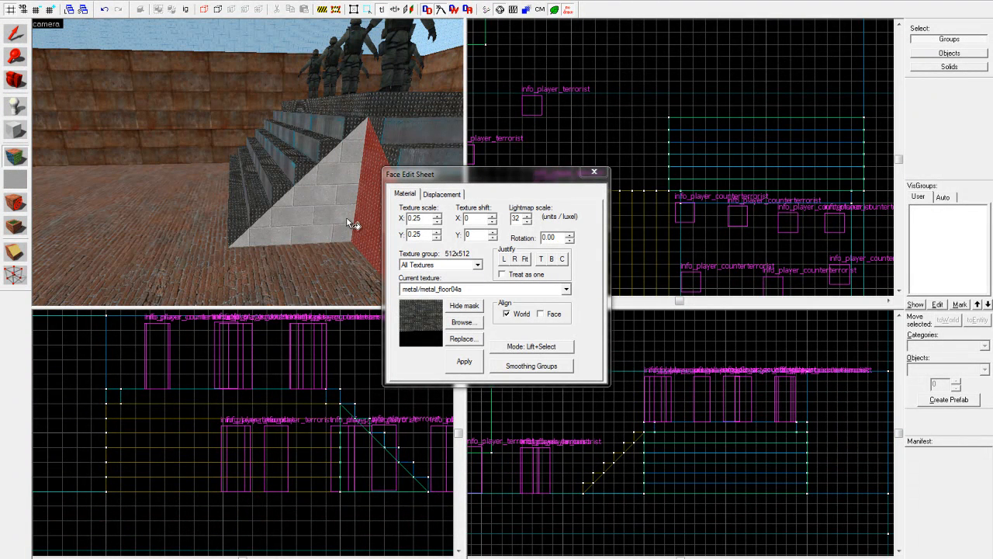
key(z)
key(d)
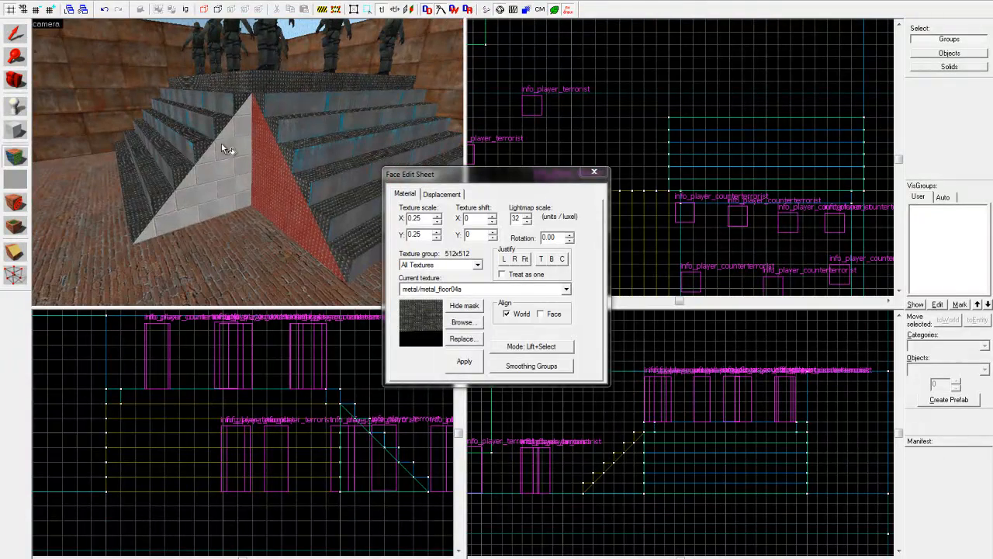
right_click(233, 167)
click(593, 172)
Apply the metal/metal_floor04a texture to the entire wedge beneath the staircase
key(z)
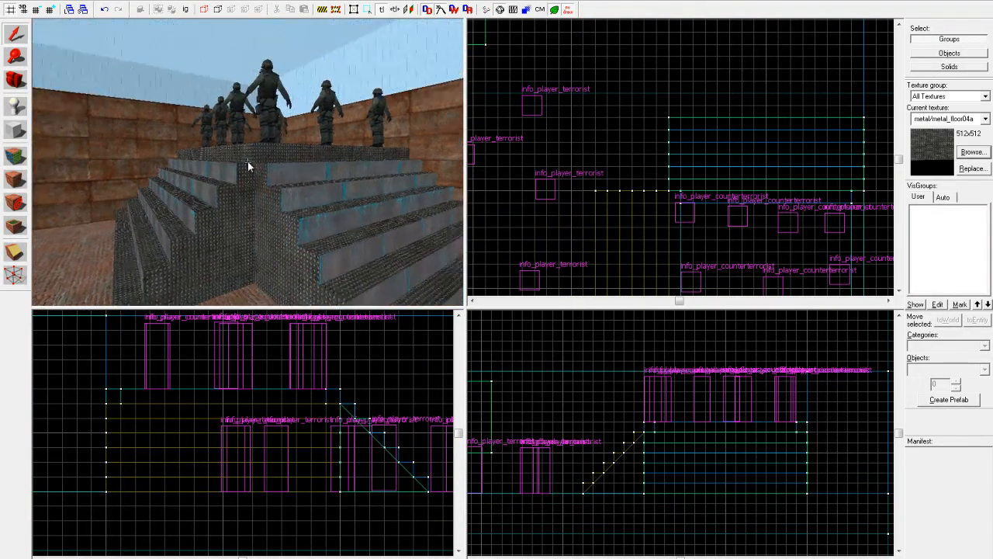
click(248, 165)
key(z)
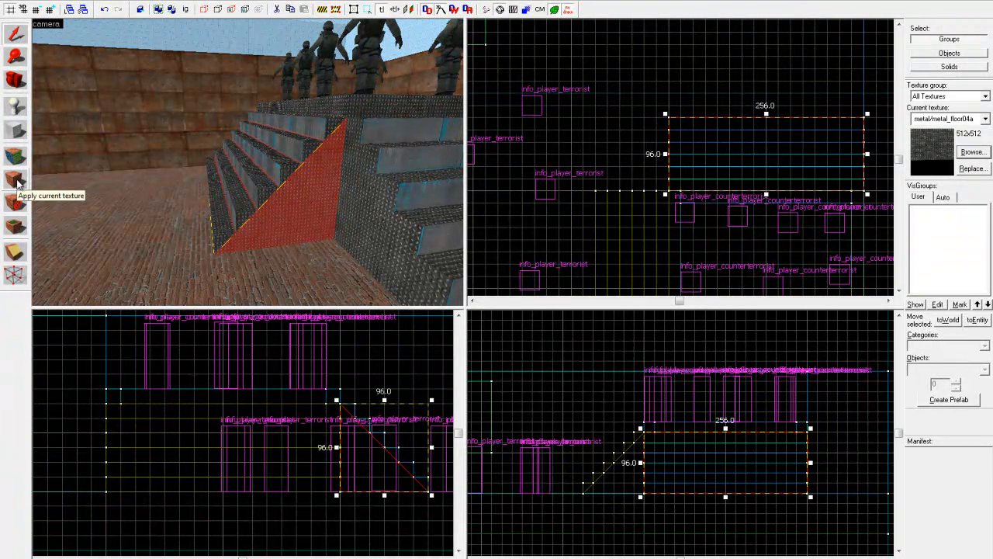
click(17, 184)
key(Escape)
Select the steps of the platform's other clipped staircase and examine how they meet the supporting wedge for comparison
key(z)
key(s)
key(w)
key(d)
key(z)
click(249, 165)
key(z)
key(d)
key(a)
key(z)
click(248, 165)
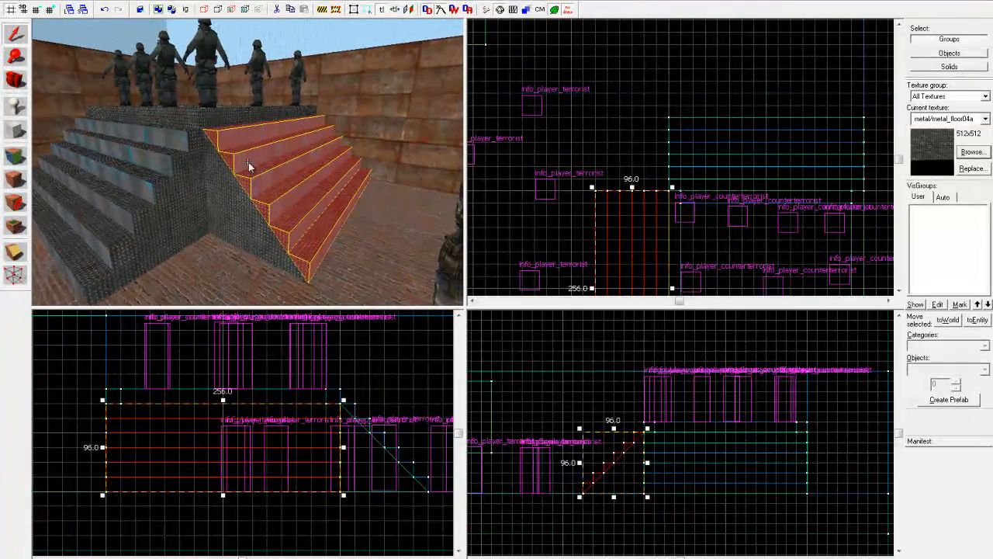
key(a)
key(a)
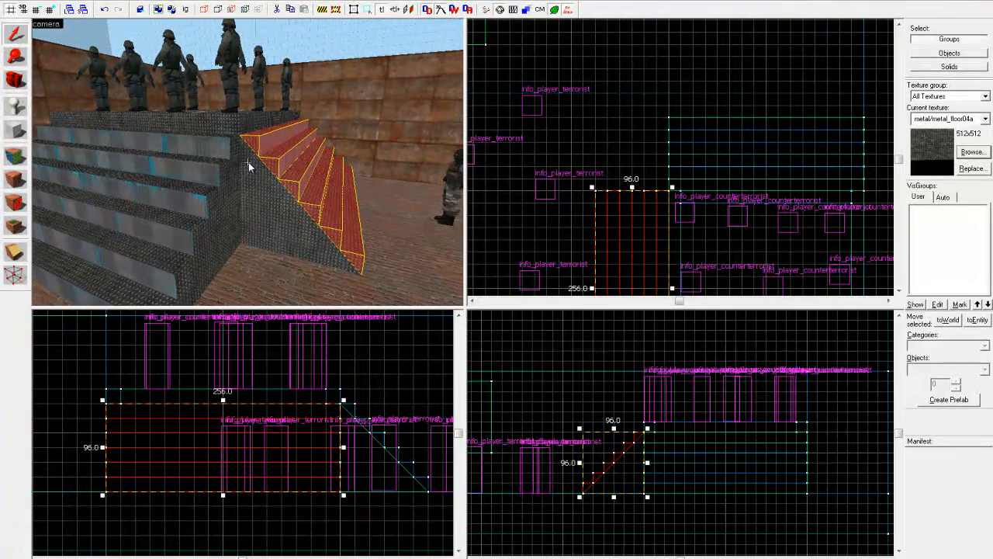
key(z)
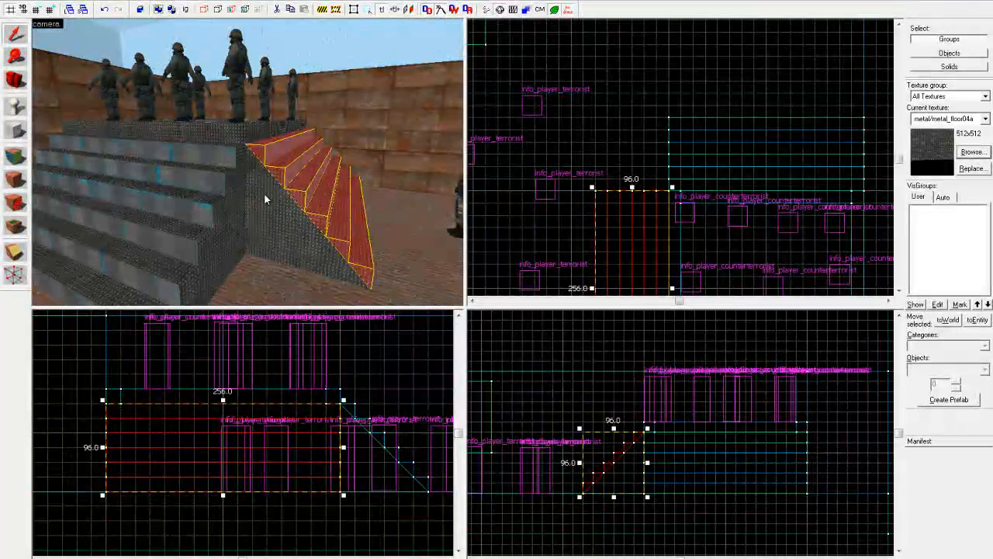
Select all six clipped step blocks of the reworked staircase, leaving out the wedge, and group them
key(z)
key(d)
click(249, 166)
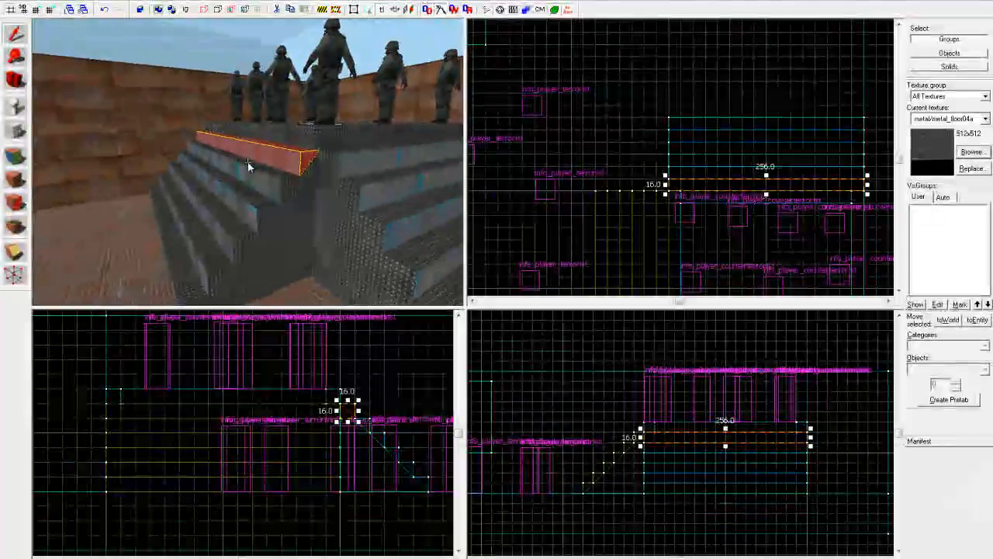
ctrl+click(248, 167)
ctrl+click(248, 166)
ctrl+click(248, 166)
ctrl+click(248, 166)
ctrl+click(248, 166)
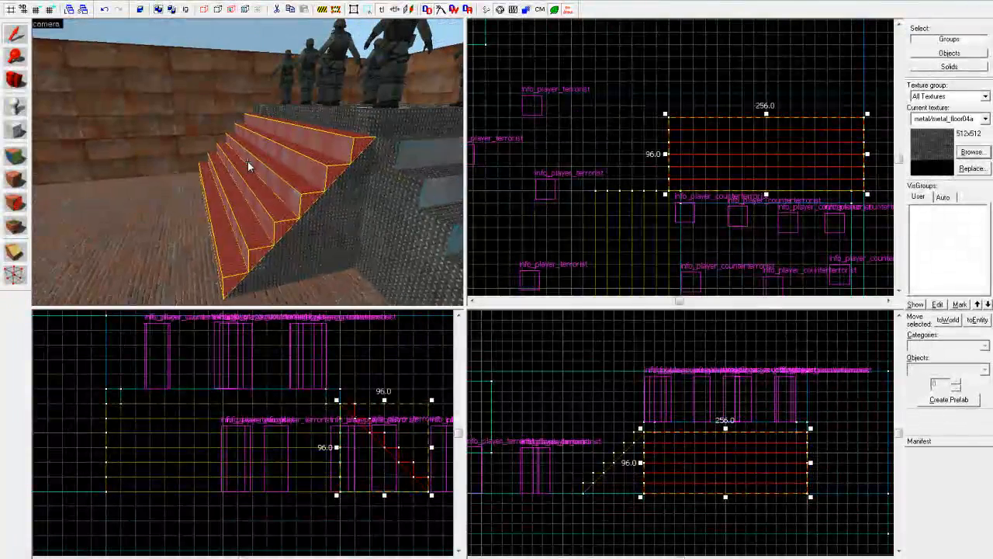
click(168, 4)
click(132, 38)
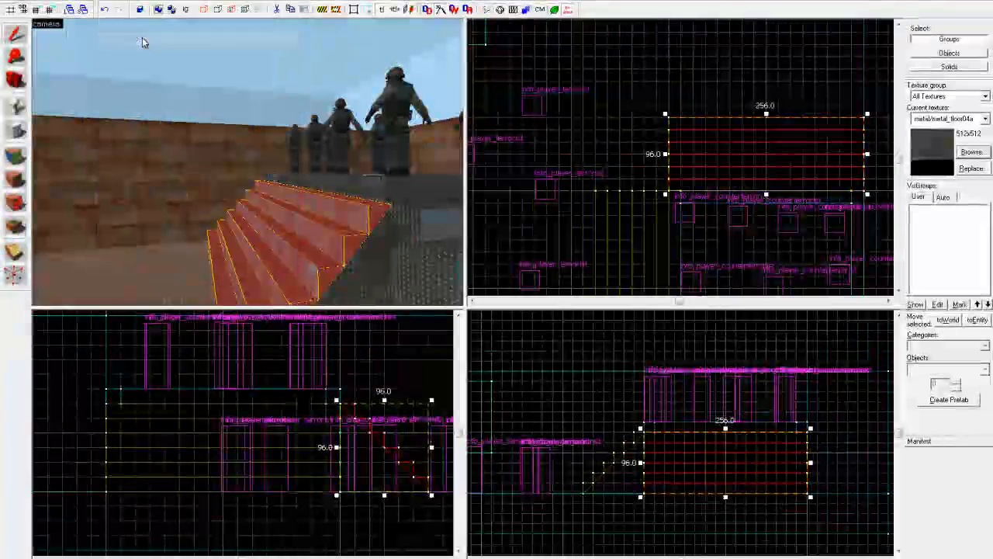
Ungroup the platform's other clipped staircase down to its individual step and wedge blocks
key(Escape)
click(426, 222)
key(z)
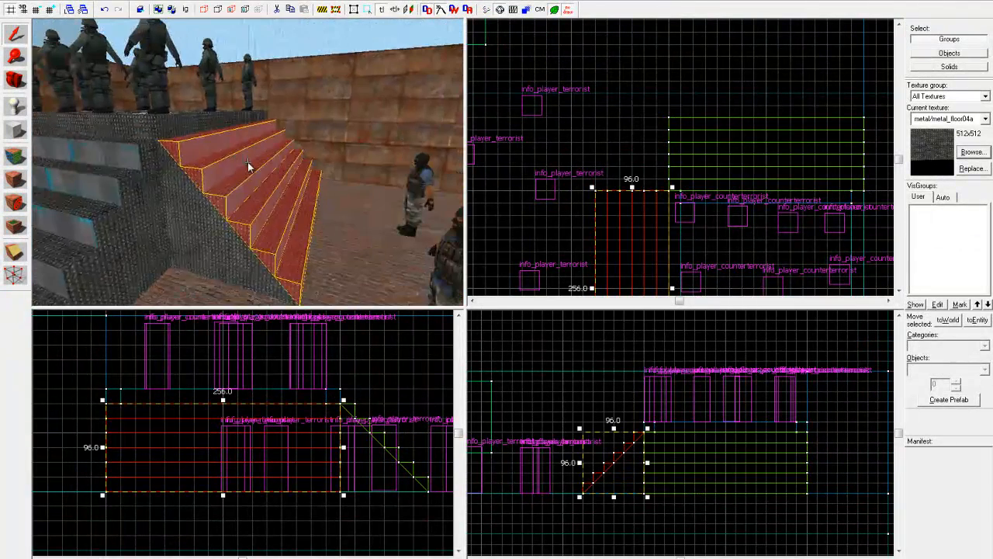
click(118, 2)
click(140, 52)
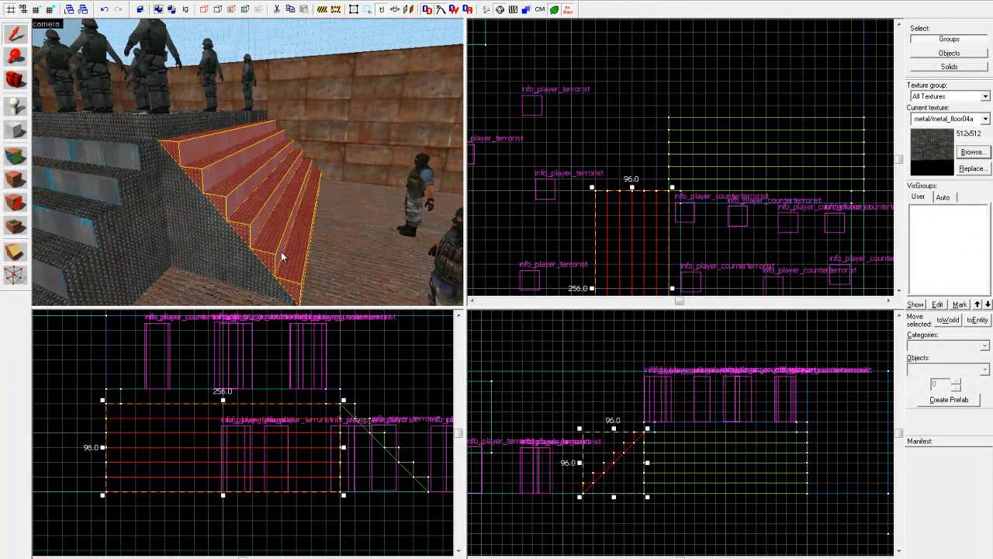
click(231, 151)
click(206, 149)
click(112, 2)
click(143, 52)
click(113, 3)
click(140, 52)
Select all six step blocks of this second staircase, leaving out its supporting wedge, and group them
click(281, 215)
click(292, 234)
click(285, 231)
ctrl+click(256, 215)
ctrl+click(297, 256)
ctrl+click(231, 178)
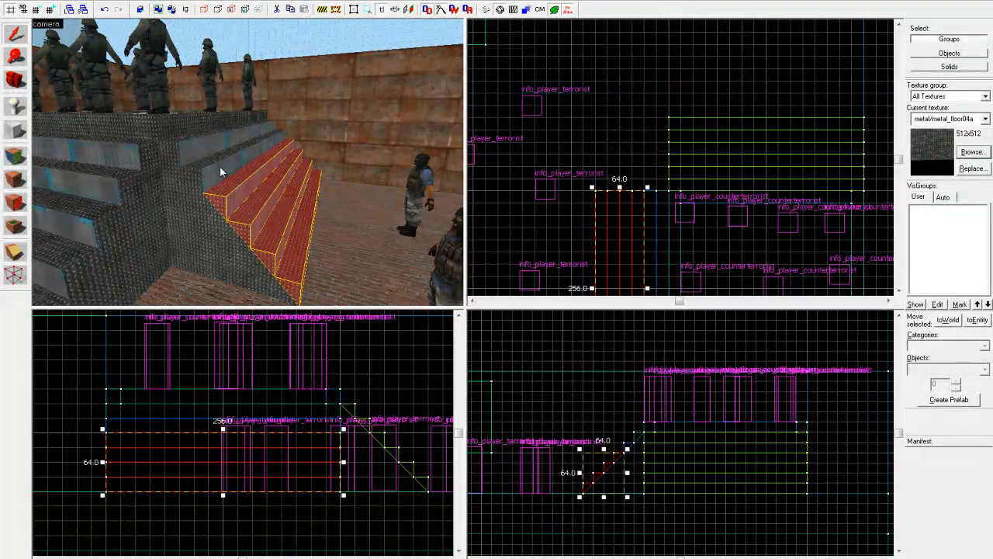
ctrl+click(203, 141)
click(121, 3)
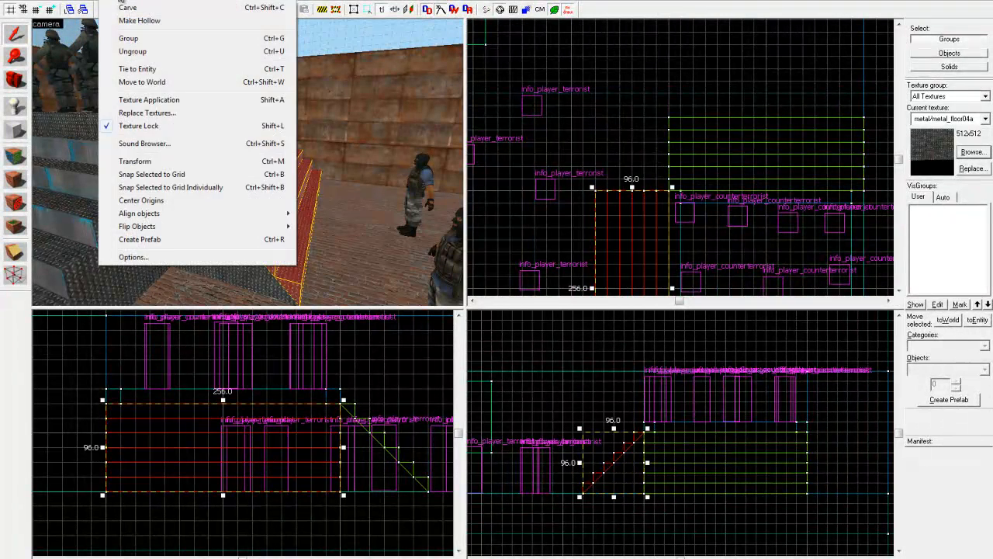
click(147, 39)
Reselect the second staircase's grouped steps and check that they select as one object apart from the wedge
key(Escape)
click(191, 178)
key(z)
click(249, 164)
key(a)
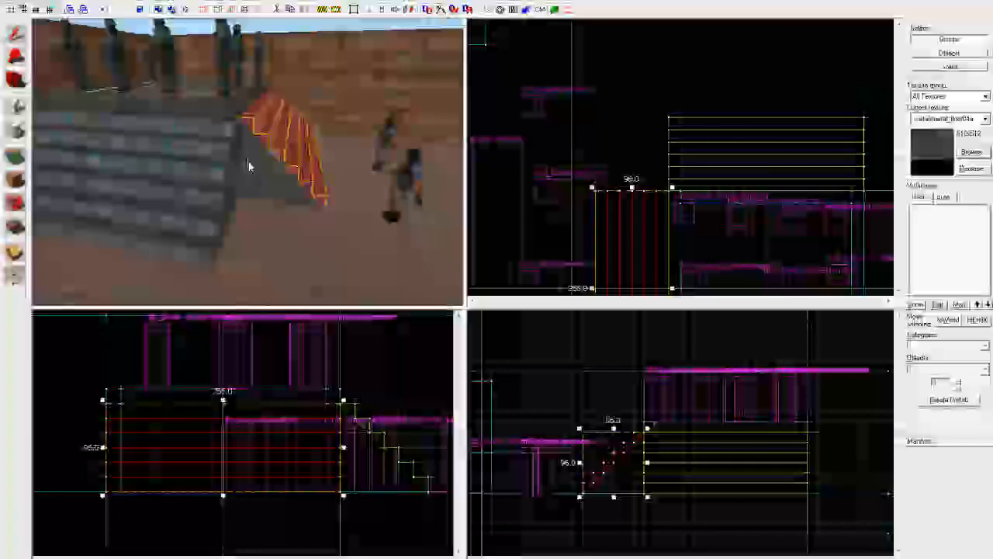
key(s)
Reshape the free-standing brick block into an irregular slanted solid by moving its upper and lower corners with the Vertex tool
key(Escape)
key(d)
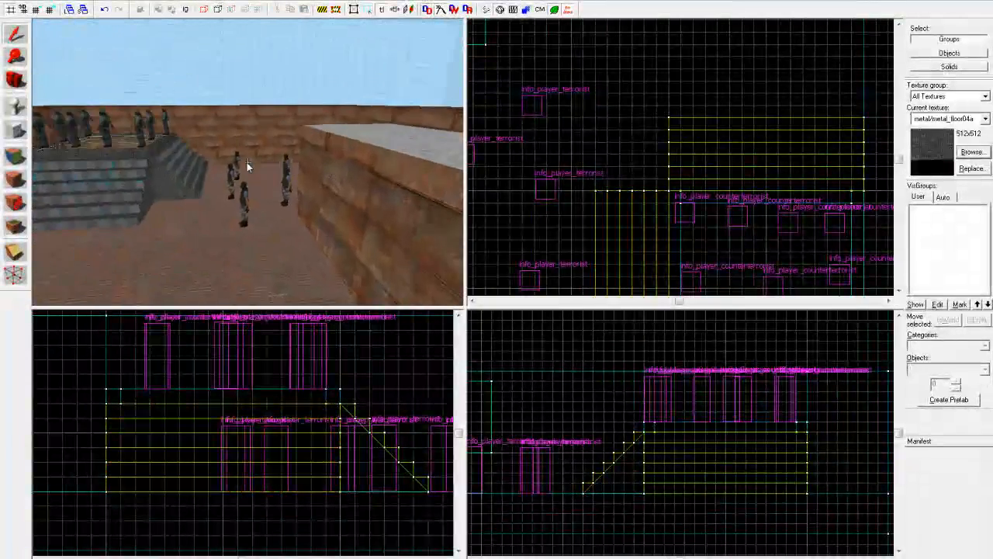
key(s)
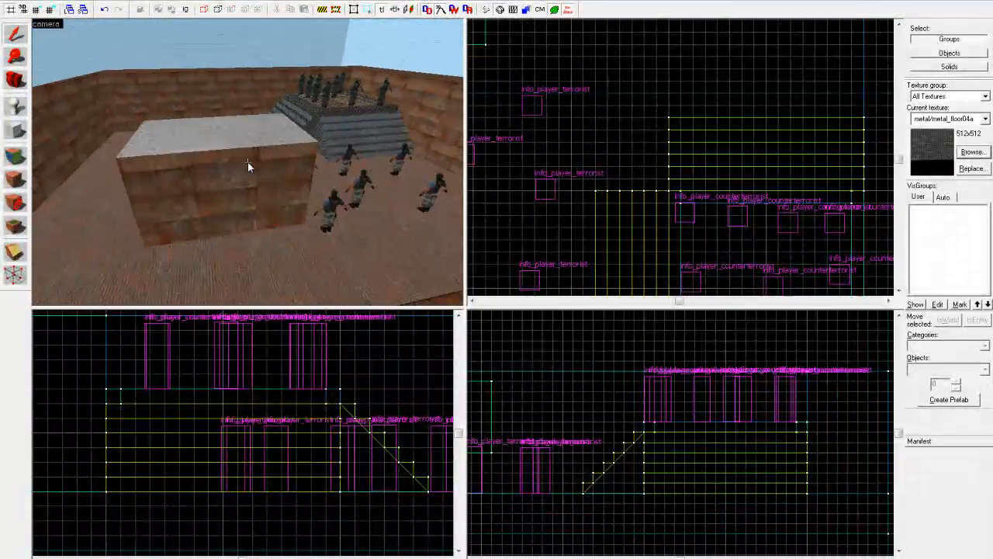
click(249, 165)
key(shift+v)
scroll(520, 379, down, 2)
key(Left)
drag(557, 383, 529, 393)
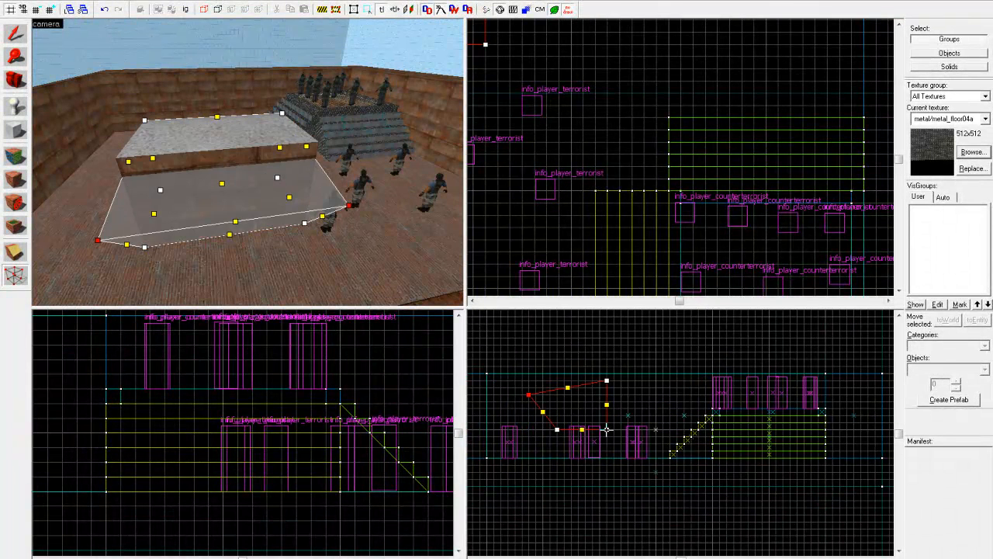
drag(556, 430, 535, 444)
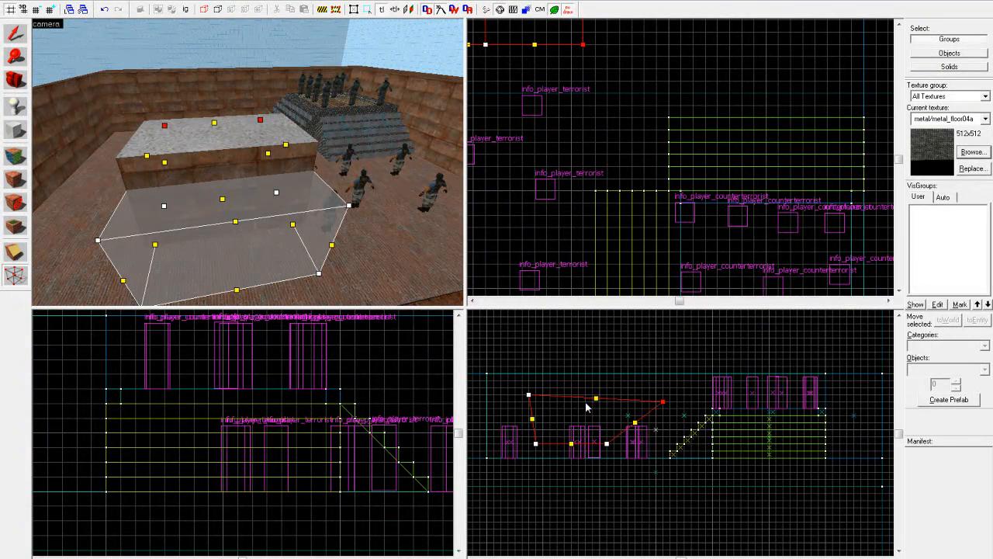
drag(544, 395, 566, 388)
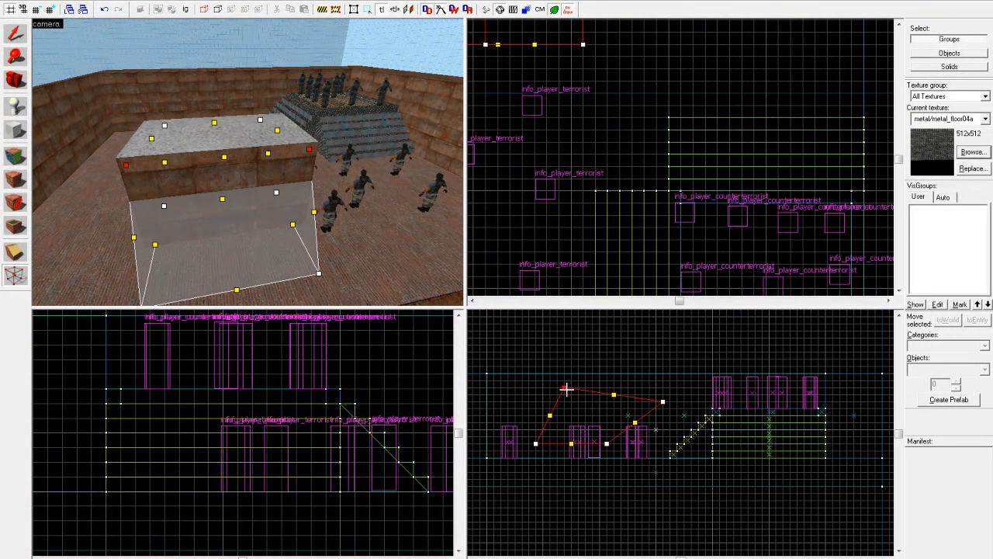
Try shifting the reshaped block's raised upper corner vertex by small amounts on the grid
scroll(569, 389, up, 5)
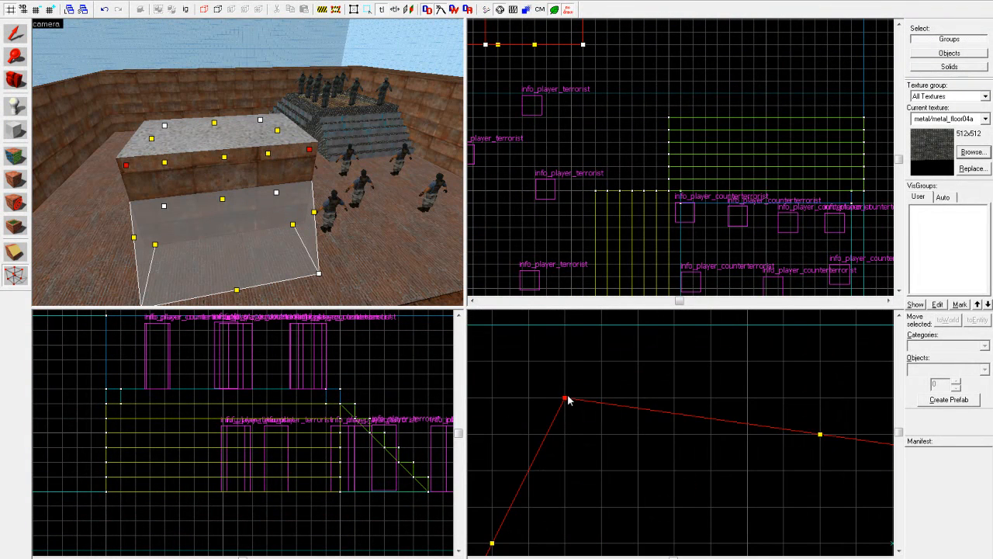
mouse_move(564, 398)
mouse_down()
mouse_move(644, 401)
mouse_move(546, 455)
mouse_move(483, 381)
mouse_move(546, 354)
mouse_move(569, 402)
mouse_move(587, 395)
mouse_move(536, 390)
mouse_move(559, 404)
mouse_up()
drag(547, 368, 562, 407)
Leave vertex editing, deselect the reshaped block and examine it from several sides and from above the arena
click(15, 35)
key(z)
key(w)
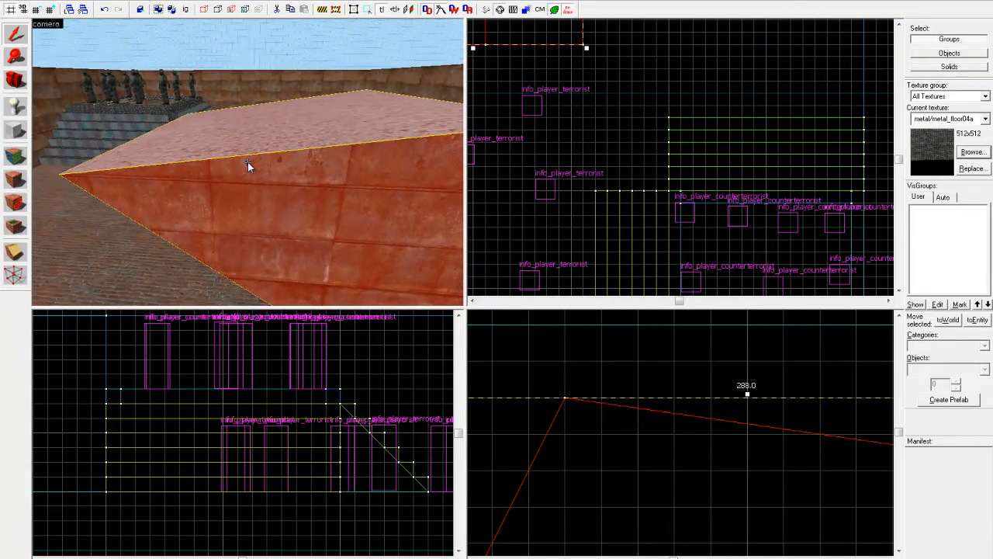
key(Escape)
key(w)
key(w)
key(s)
key(z)
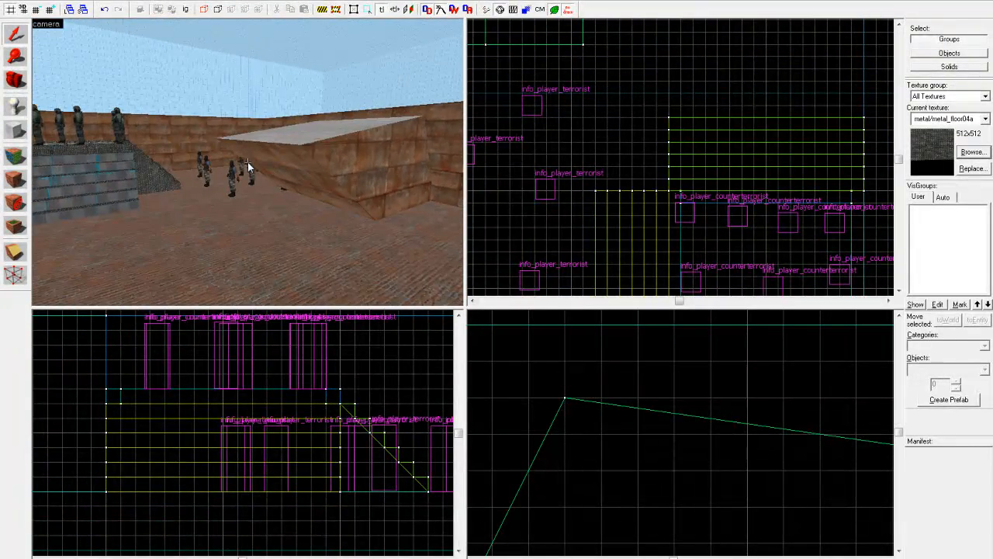
key(z)
key(w)
key(s)
key(w)
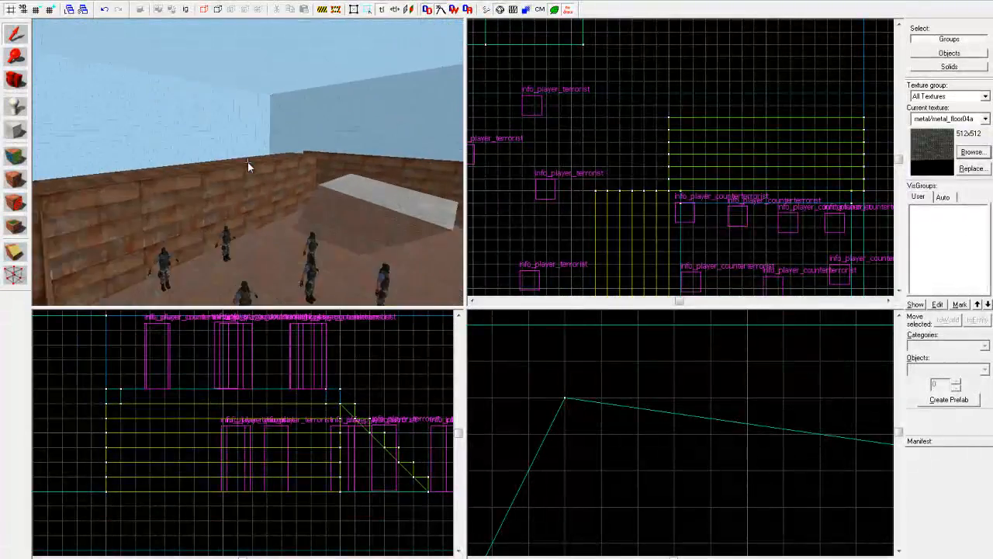
key(s)
key(s)
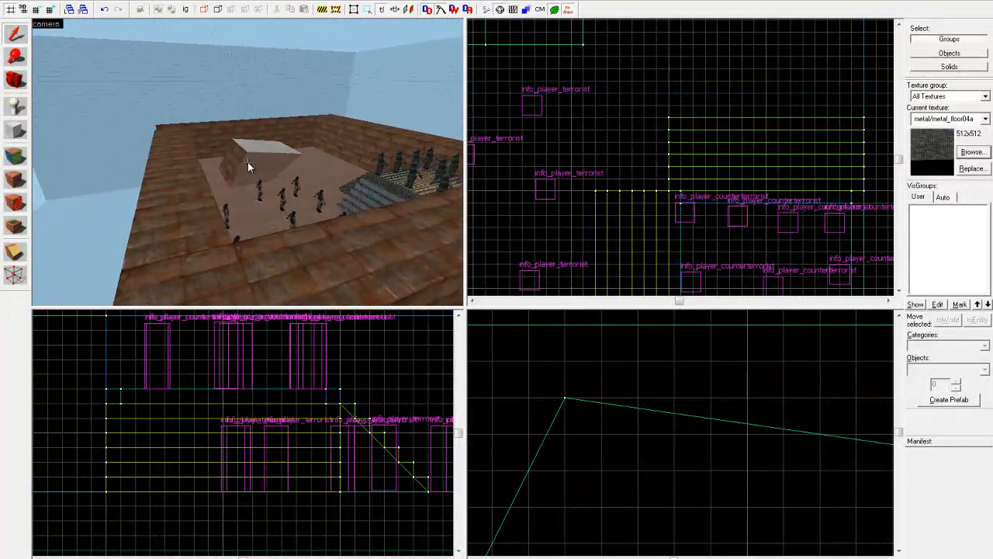